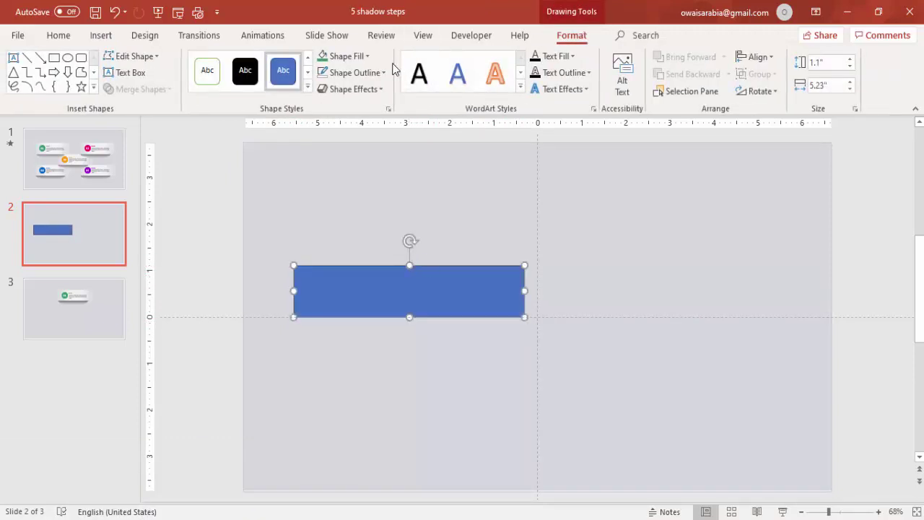
# - Remove the rectangle's outline and switch it to a gradient fill
pyautogui.click(371, 75)
pyautogui.click(373, 227)
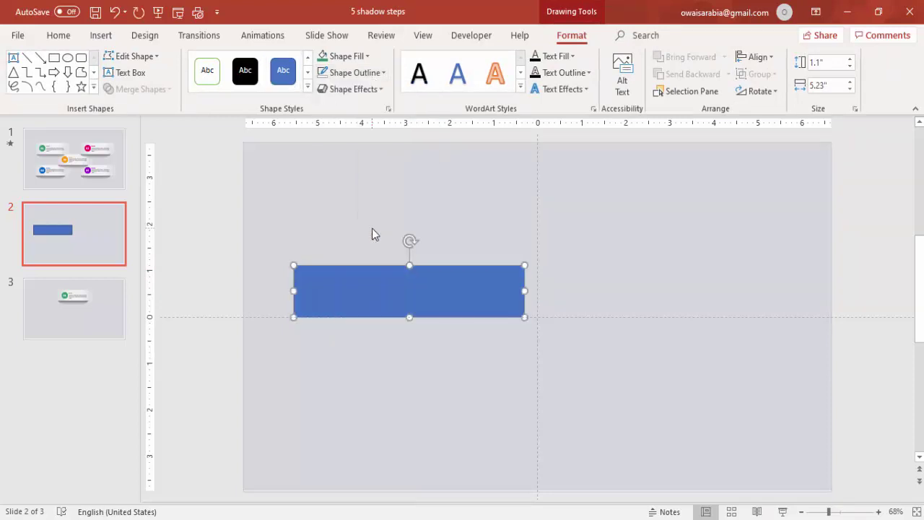
pyautogui.rightClick(454, 294)
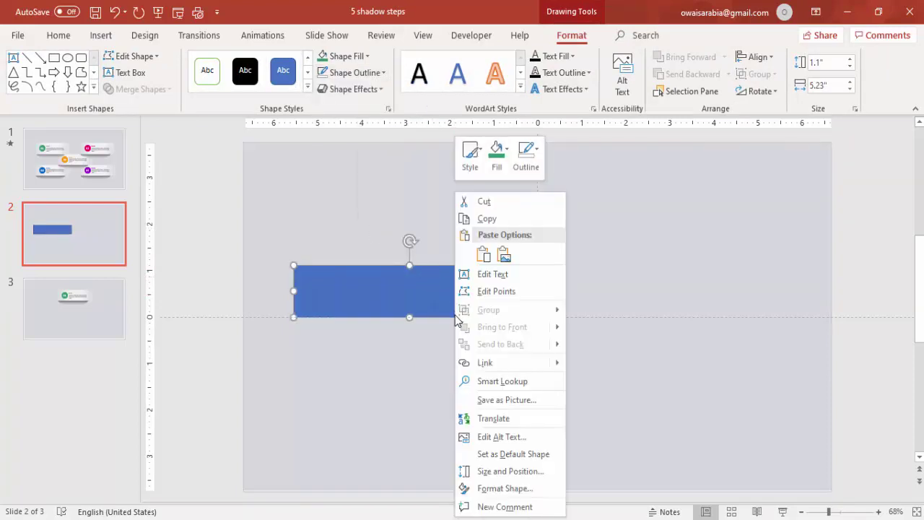
pyautogui.click(485, 488)
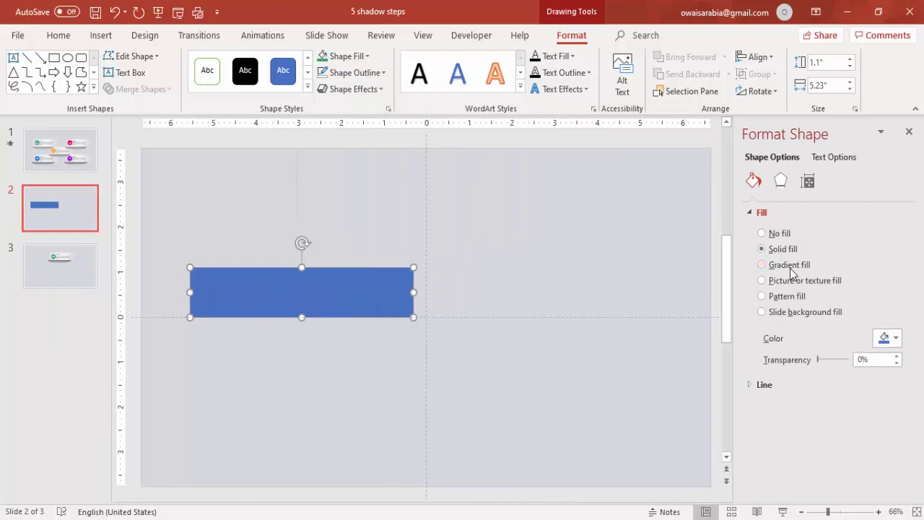
pyautogui.click(762, 264)
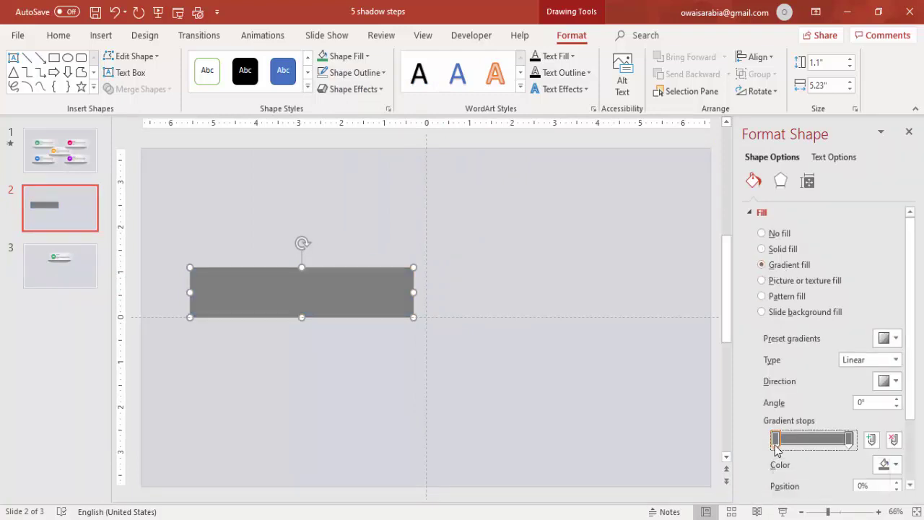
# - Sample the background grey into the left gradient stop and add a white stop at 24%
pyautogui.click(885, 464)
pyautogui.click(844, 447)
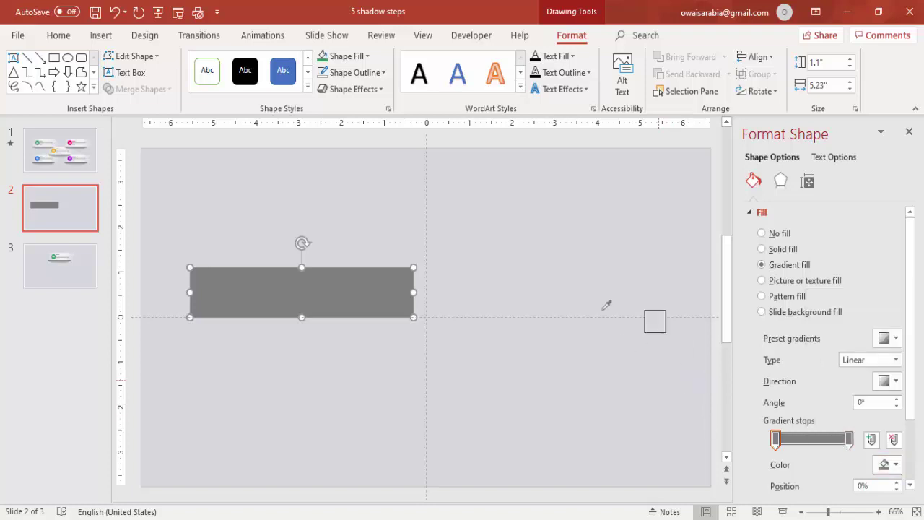
pyautogui.click(509, 249)
pyautogui.click(850, 438)
pyautogui.click(794, 439)
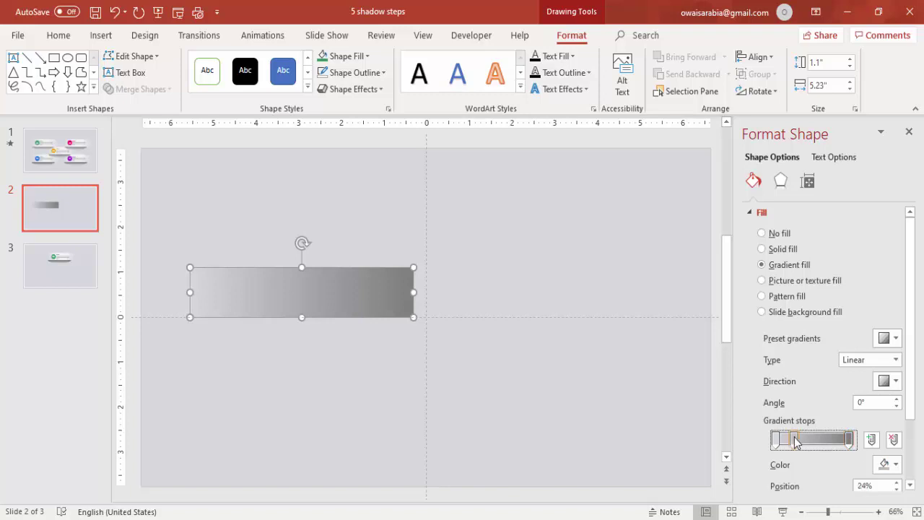
pyautogui.click(893, 466)
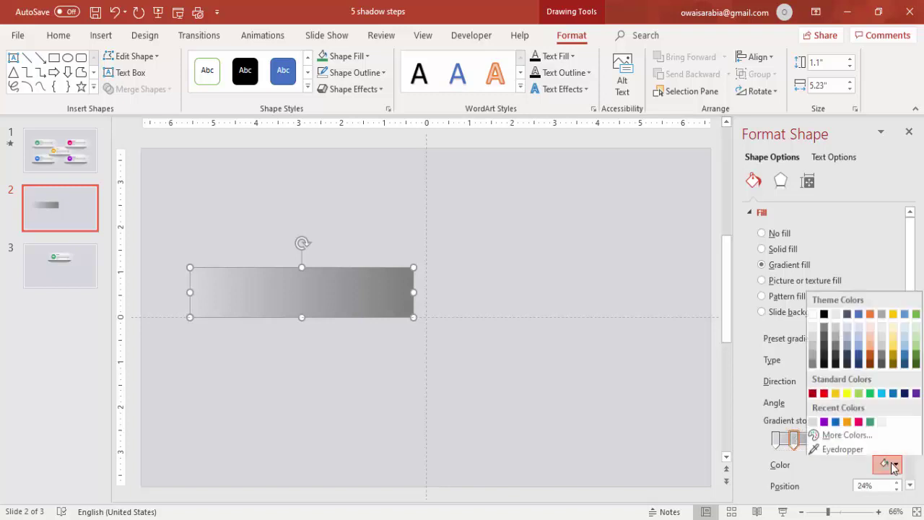
pyautogui.click(881, 421)
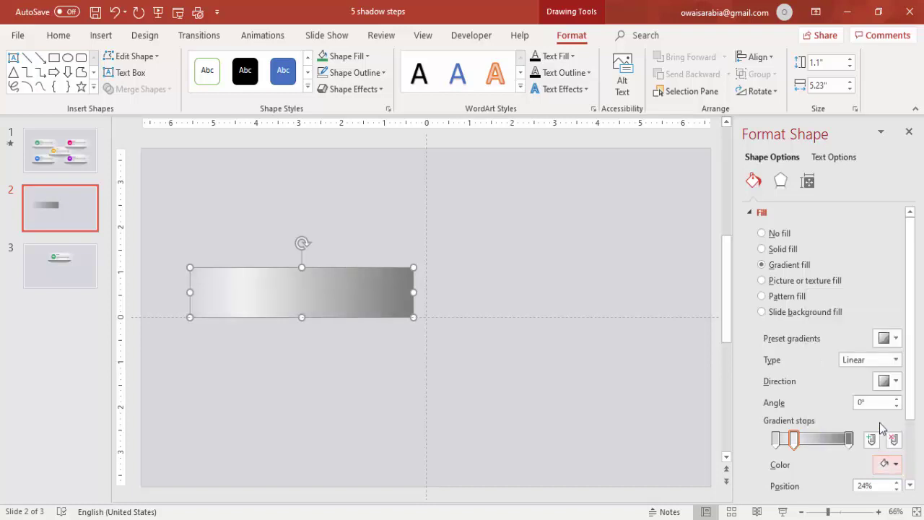
# - Sample the background grey into the right stop and add a near-white stop at 67%
pyautogui.click(848, 439)
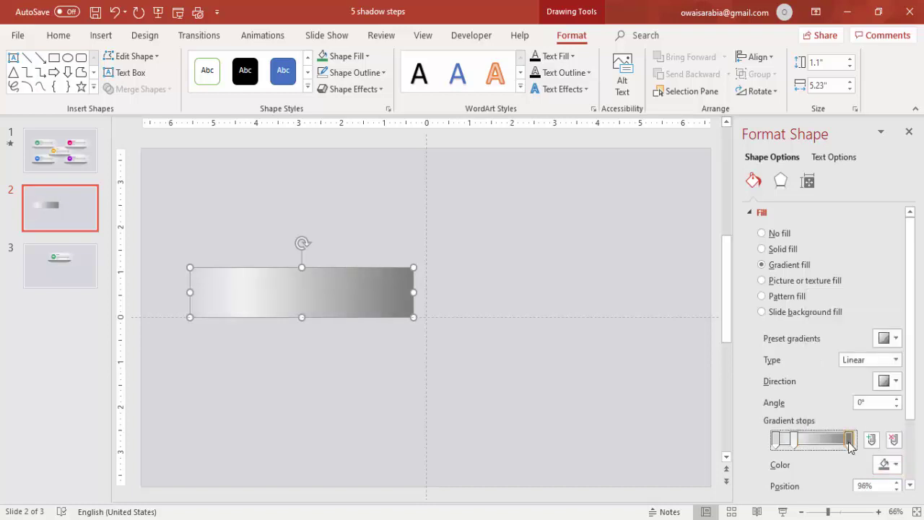
pyautogui.click(892, 463)
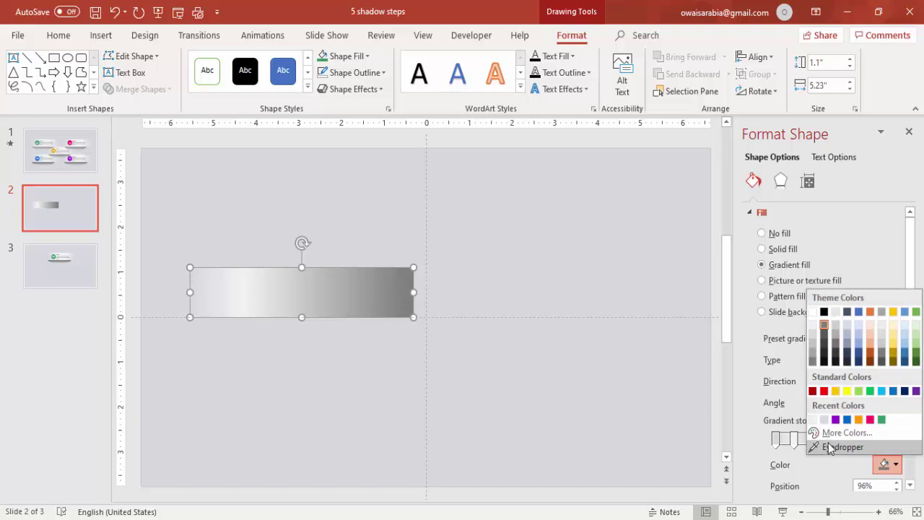
pyautogui.click(830, 447)
pyautogui.click(605, 251)
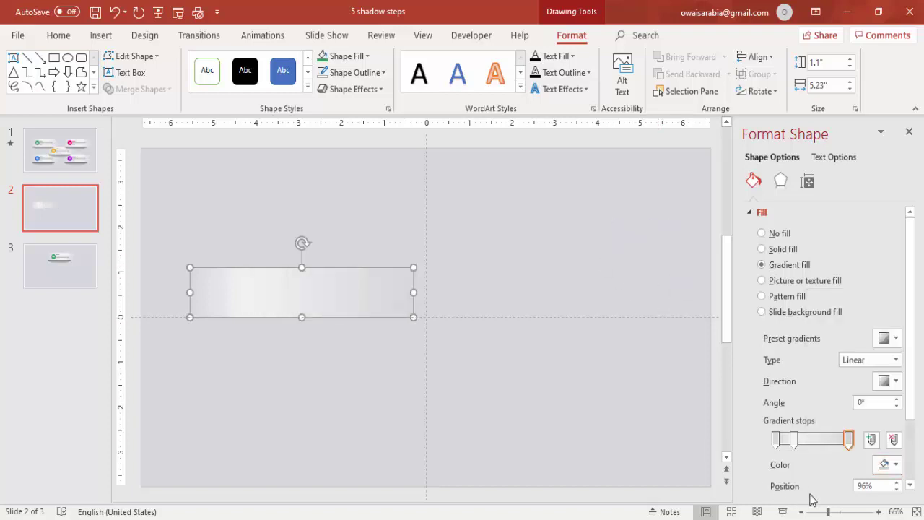
pyautogui.click(828, 439)
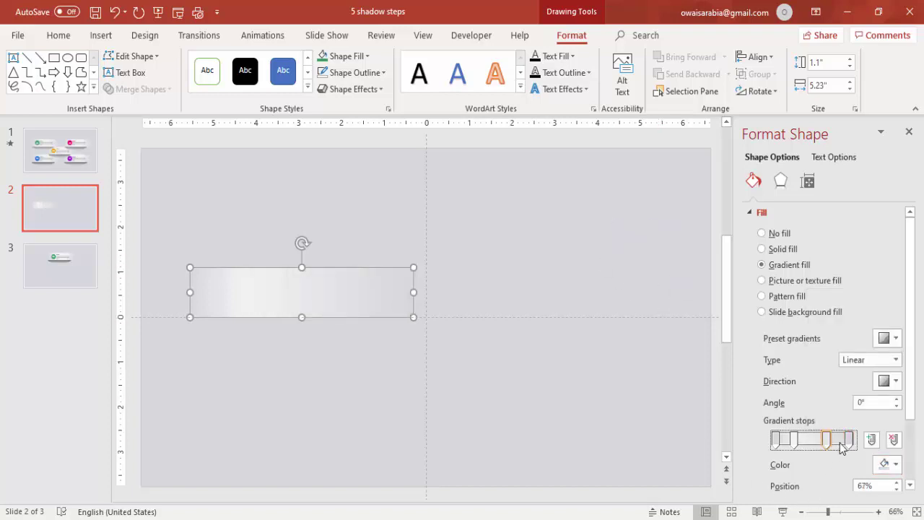
pyautogui.click(893, 463)
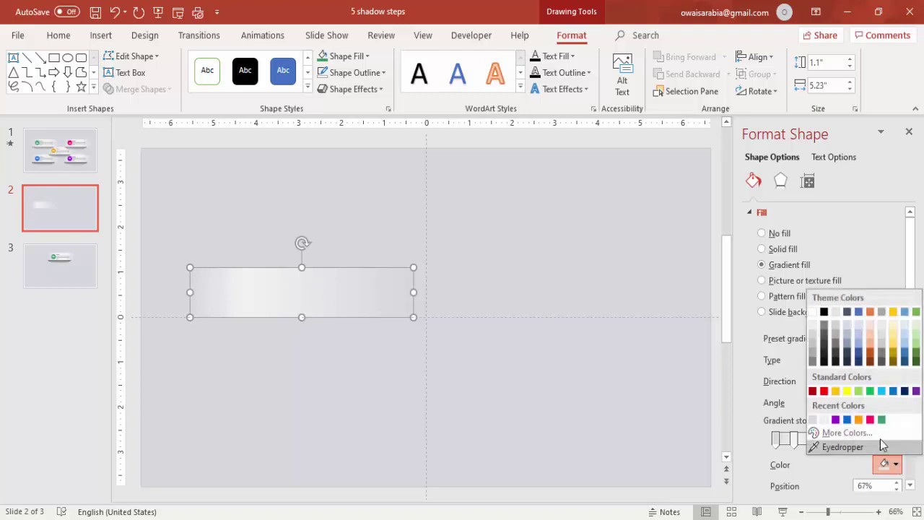
pyautogui.click(825, 420)
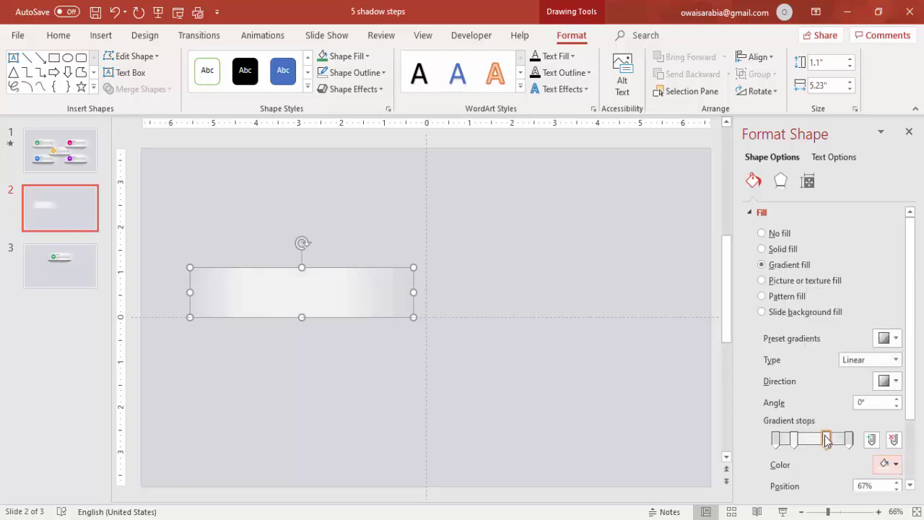
# - Reposition the gradient stops to about 31% and 87%
pyautogui.moveTo(795, 439)
pyautogui.mouseDown()
pyautogui.moveTo(804, 442)
pyautogui.moveTo(785, 439)
pyautogui.mouseUp()
pyautogui.click(776, 439)
pyautogui.moveTo(851, 440); pyautogui.dragTo(845, 445)
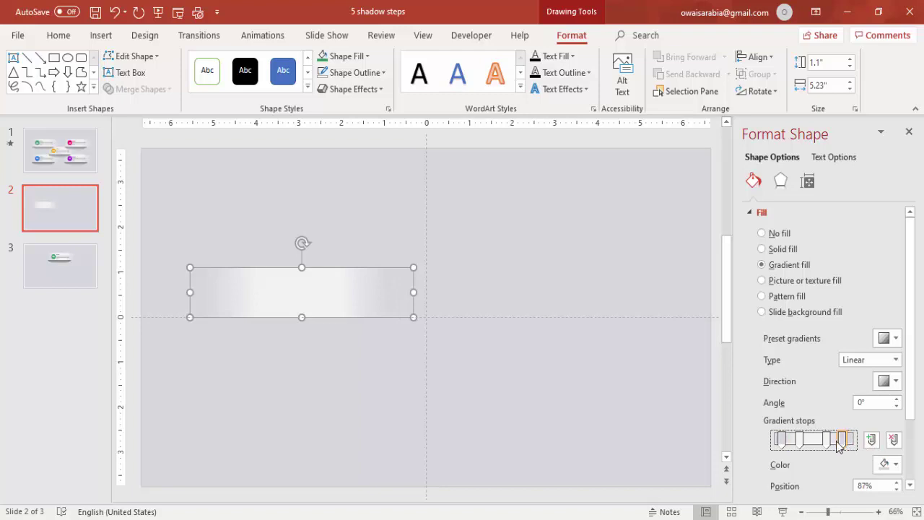
pyautogui.click(827, 441)
pyautogui.click(799, 442)
pyautogui.click(576, 301)
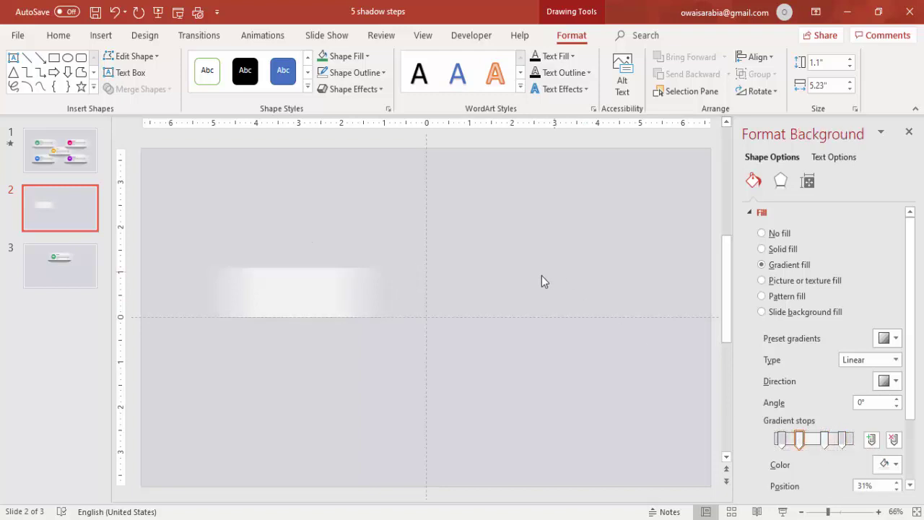
# - Draw a large oval circle on the slide
pyautogui.click(324, 285)
pyautogui.click(555, 366)
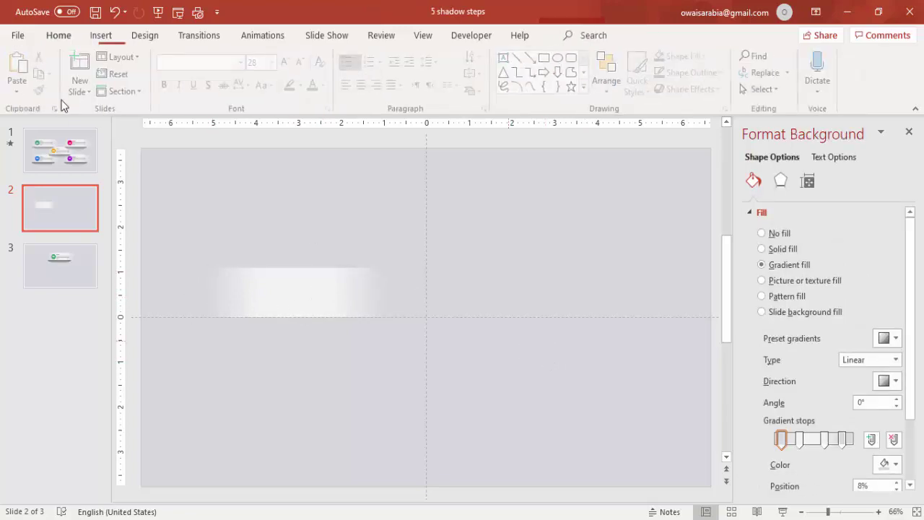
pyautogui.click(102, 35)
pyautogui.click(215, 79)
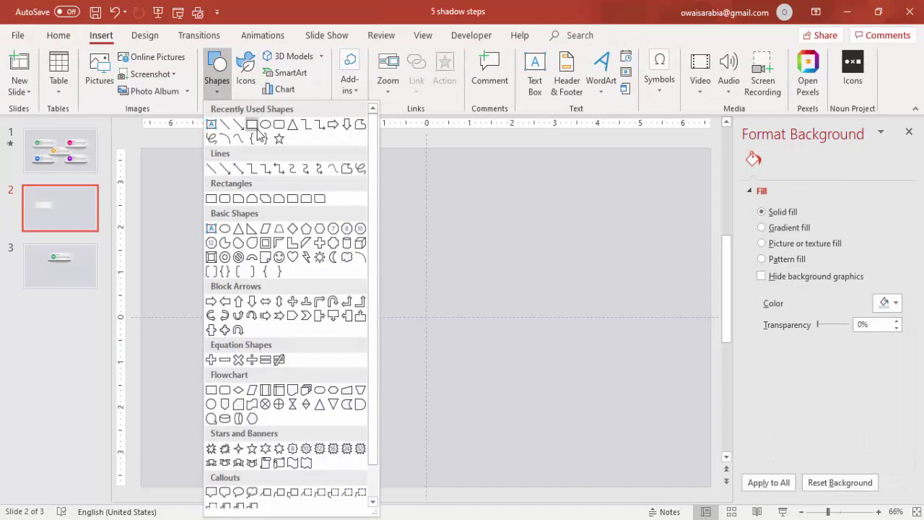
pyautogui.click(265, 126)
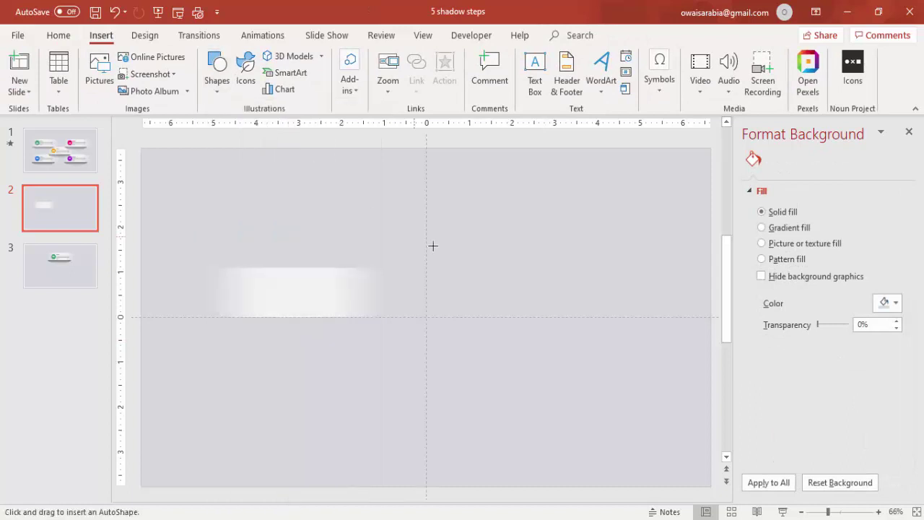
pyautogui.moveTo(361, 226); pyautogui.dragTo(546, 406)
# - Centre the circle horizontally and vertically on the slide
pyautogui.click(750, 57)
pyautogui.click(780, 91)
pyautogui.click(758, 57)
pyautogui.click(780, 146)
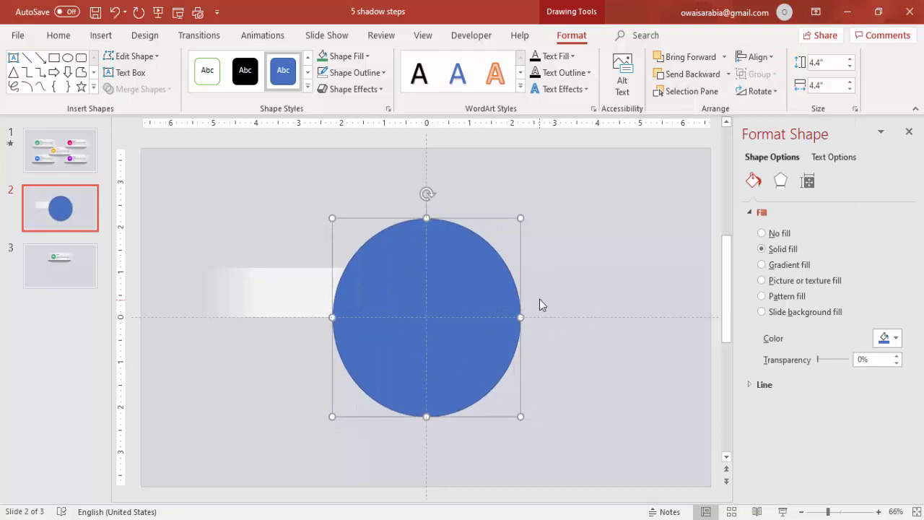
pyautogui.click(594, 254)
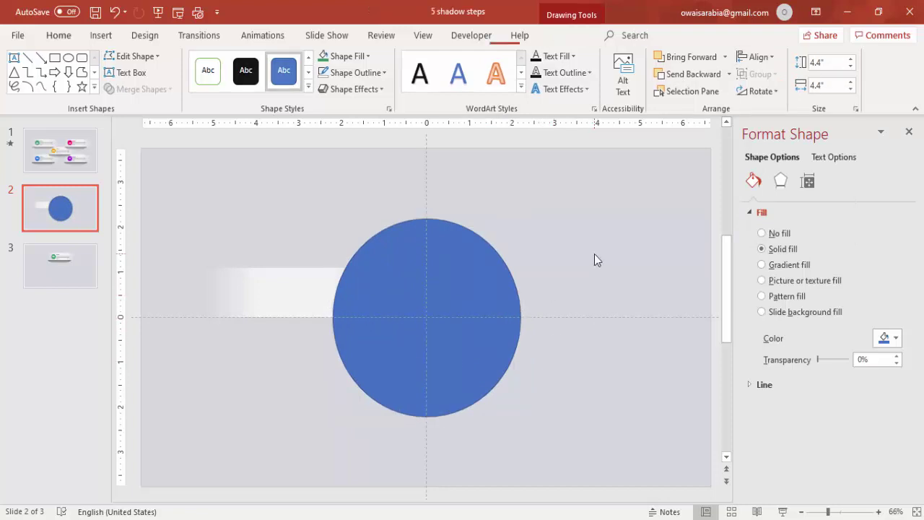
# - Draw a rectangle over the circle's top half and subtract it, leaving a 2.2" by 4.4" semicircle
pyautogui.click(101, 35)
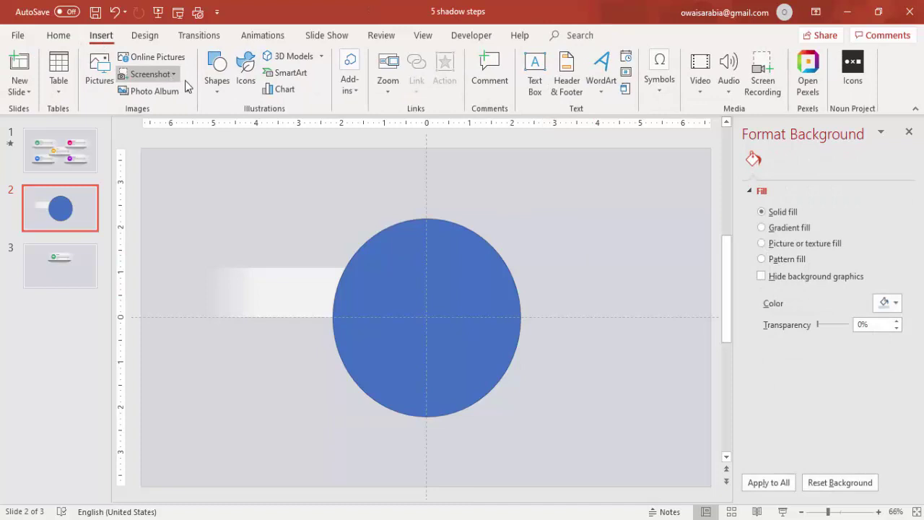
pyautogui.click(217, 76)
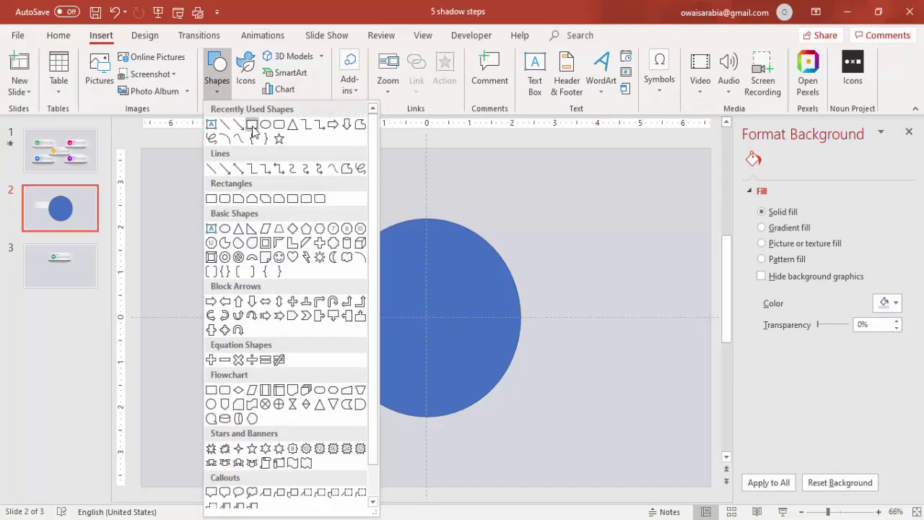
pyautogui.click(251, 125)
pyautogui.moveTo(207, 166)
pyautogui.mouseDown()
pyautogui.moveTo(458, 227)
pyautogui.moveTo(616, 320)
pyautogui.mouseUp()
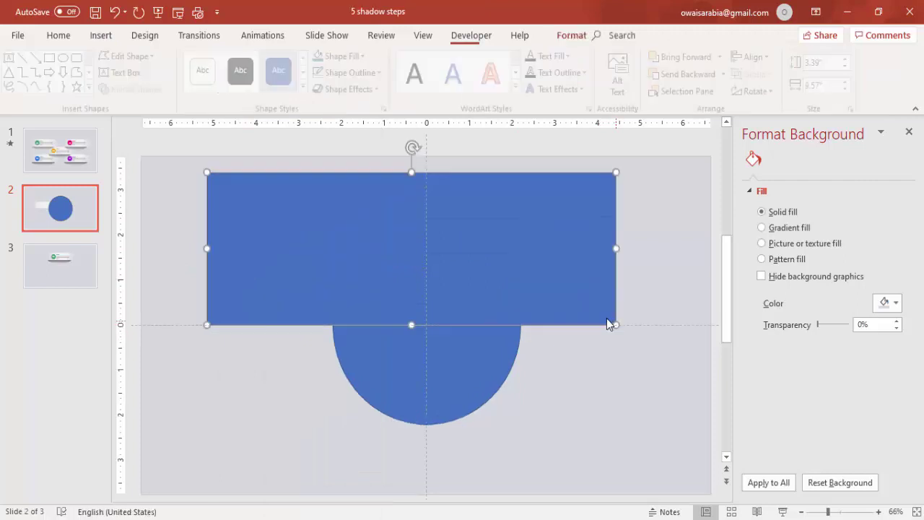
pyautogui.click(471, 394)
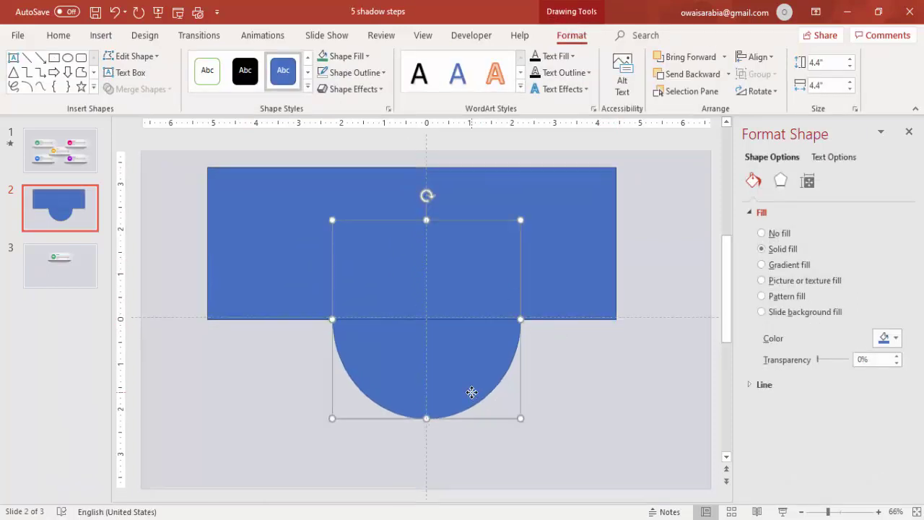
pyautogui.keyDown('shift'); pyautogui.click(551, 239); pyautogui.keyUp('shift')
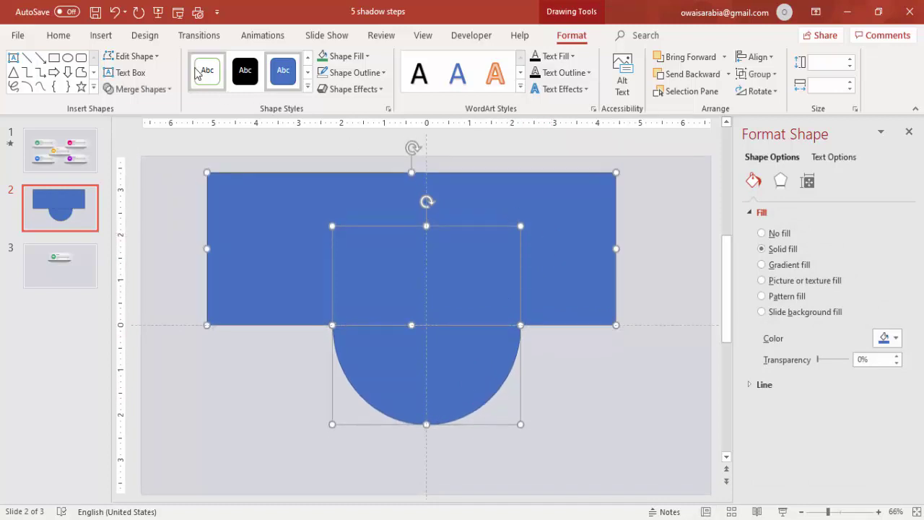
pyautogui.click(156, 89)
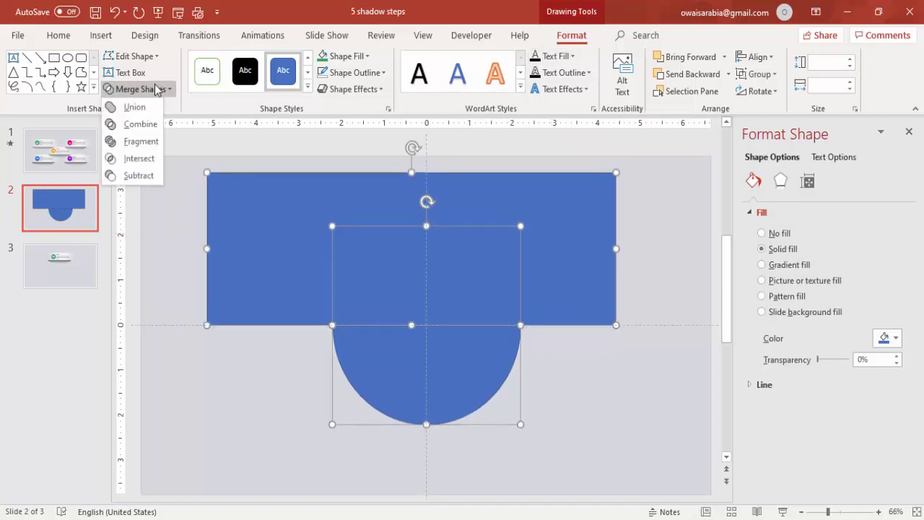
pyautogui.click(138, 180)
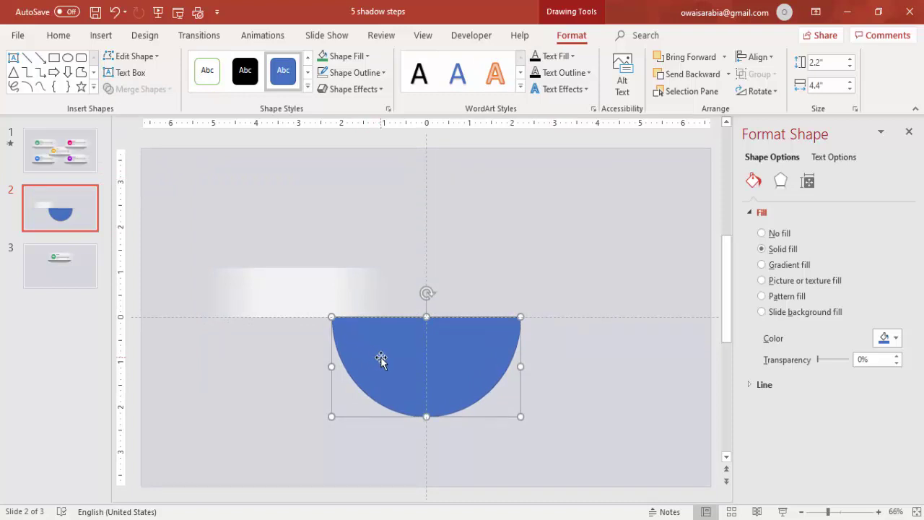
# - Remove the half-circle's outline and give it a two-stop gradient fill
pyautogui.click(375, 77)
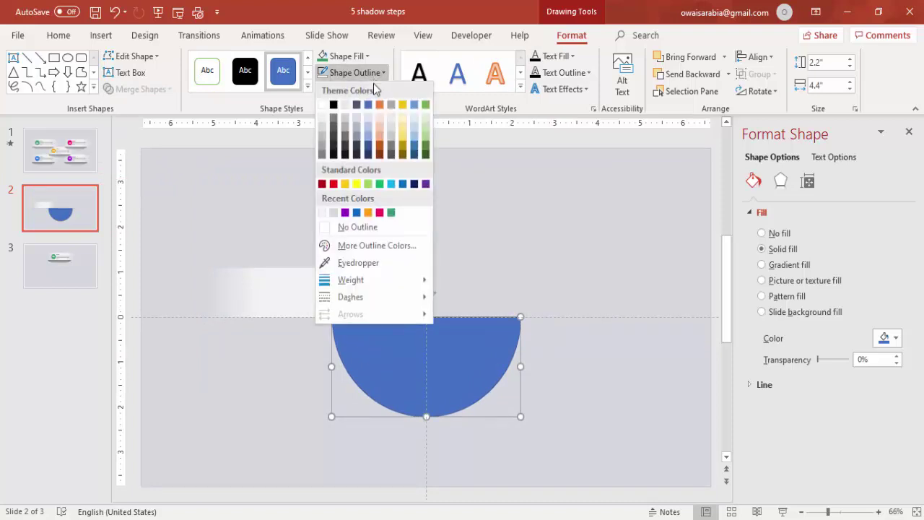
pyautogui.click(366, 227)
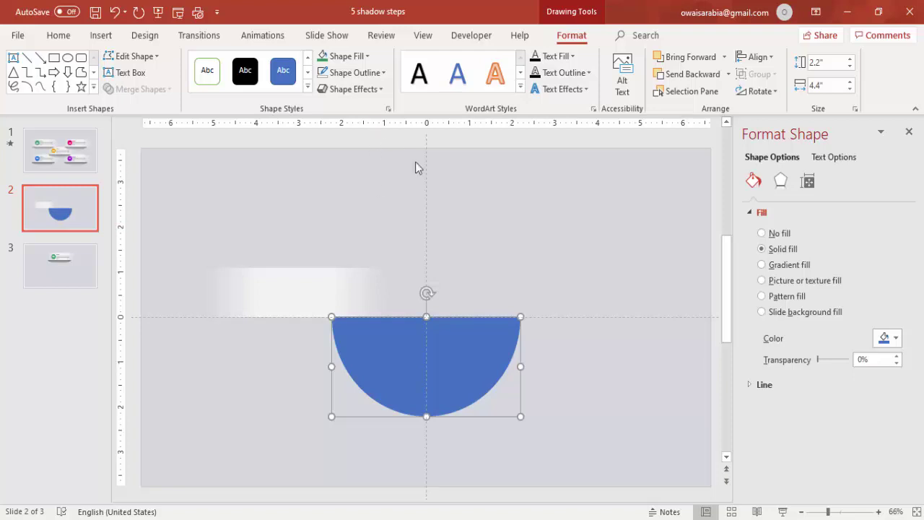
pyautogui.click(789, 265)
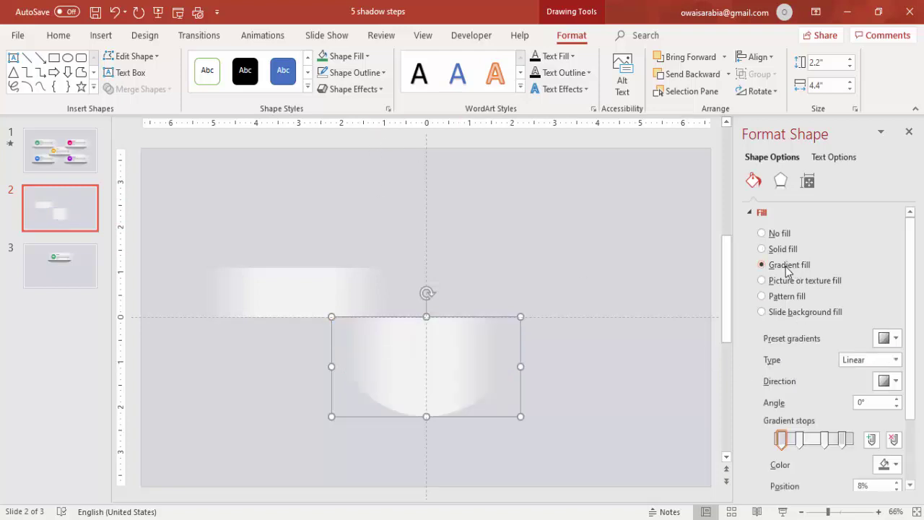
pyautogui.click(798, 440)
pyautogui.click(893, 439)
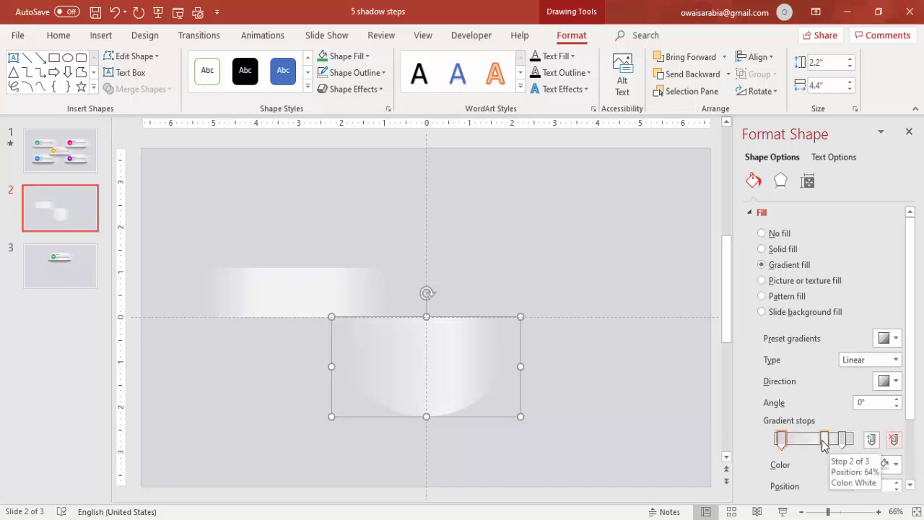
pyautogui.click(893, 440)
pyautogui.click(893, 440)
# - Make the first gradient stop black and set the direction to linear down (90°)
pyautogui.click(779, 440)
pyautogui.click(890, 464)
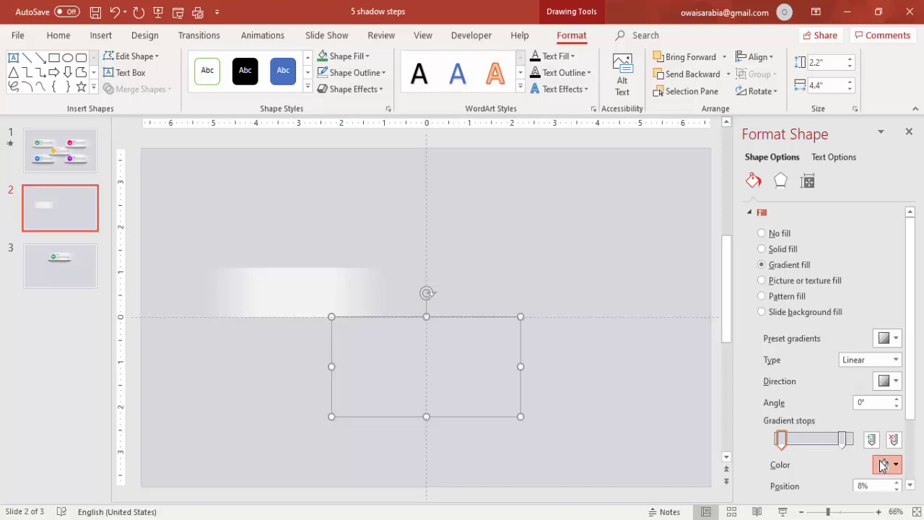
pyautogui.click(824, 312)
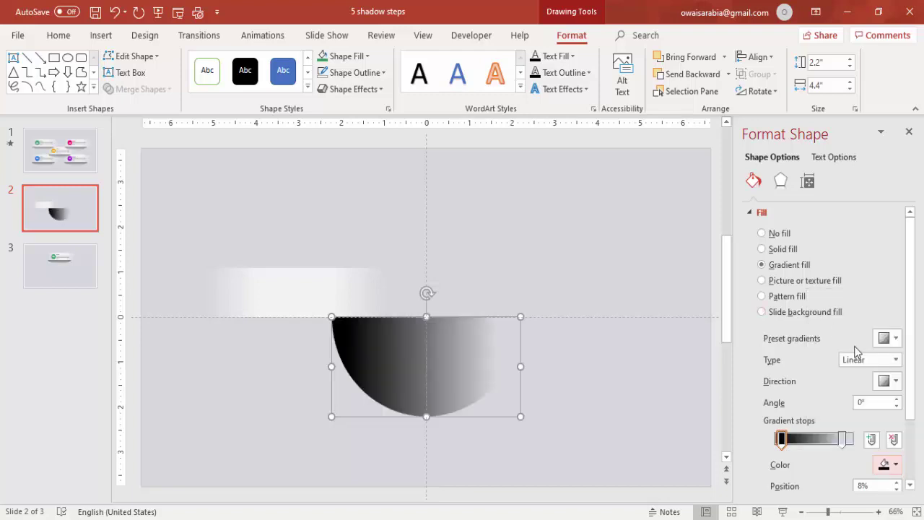
pyautogui.click(889, 381)
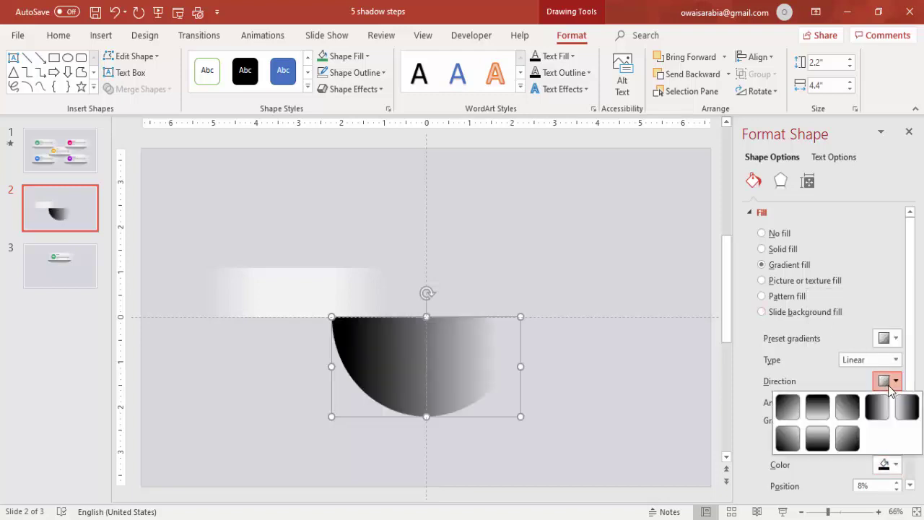
pyautogui.click(827, 410)
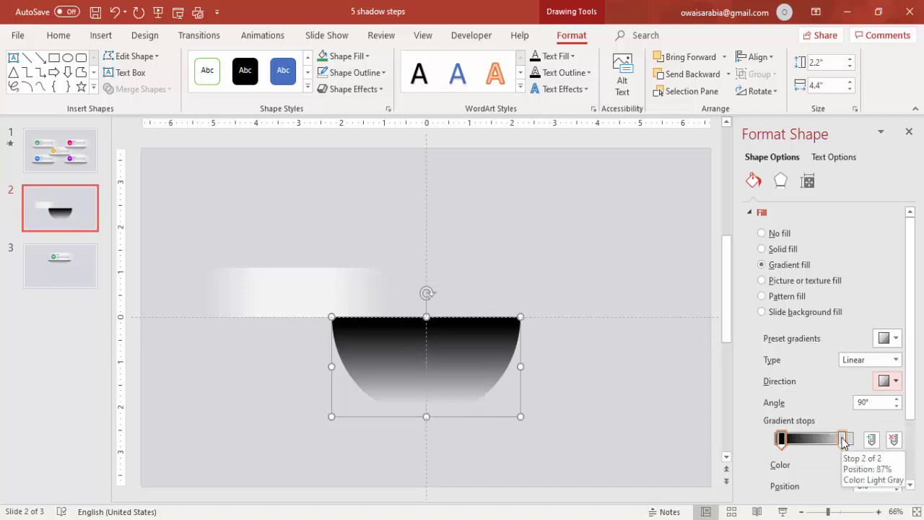
# - Make the second stop light grey at 100% transparency
pyautogui.click(843, 440)
pyautogui.click(894, 465)
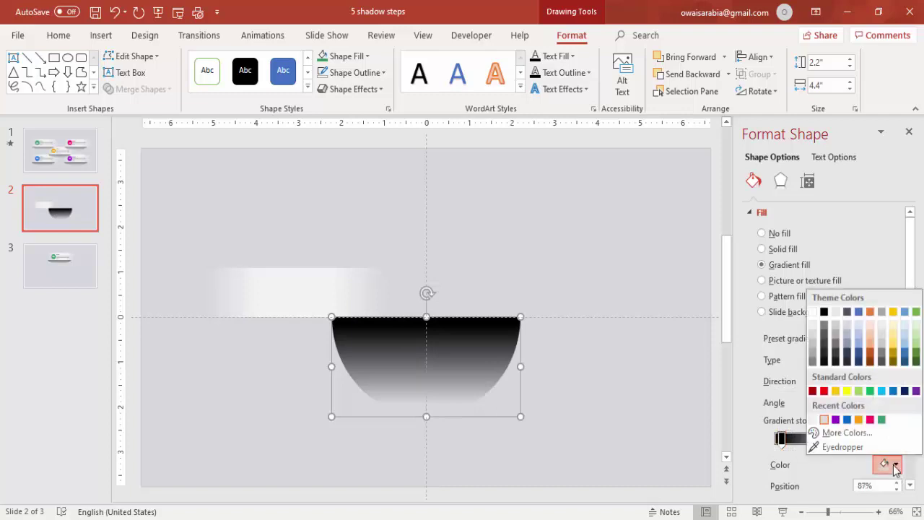
pyautogui.click(824, 420)
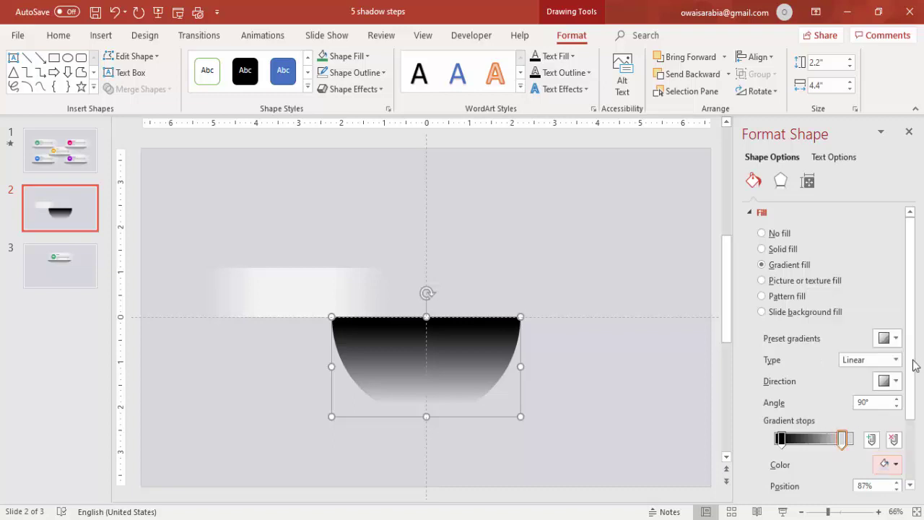
pyautogui.scroll(-1, 915, 387)
pyautogui.moveTo(842, 402); pyautogui.dragTo(853, 402)
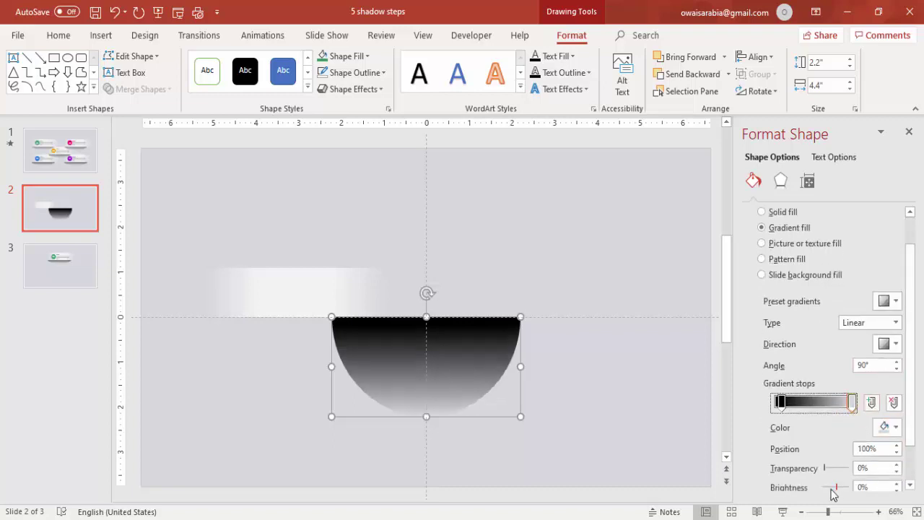
pyautogui.moveTo(827, 473); pyautogui.dragTo(857, 473)
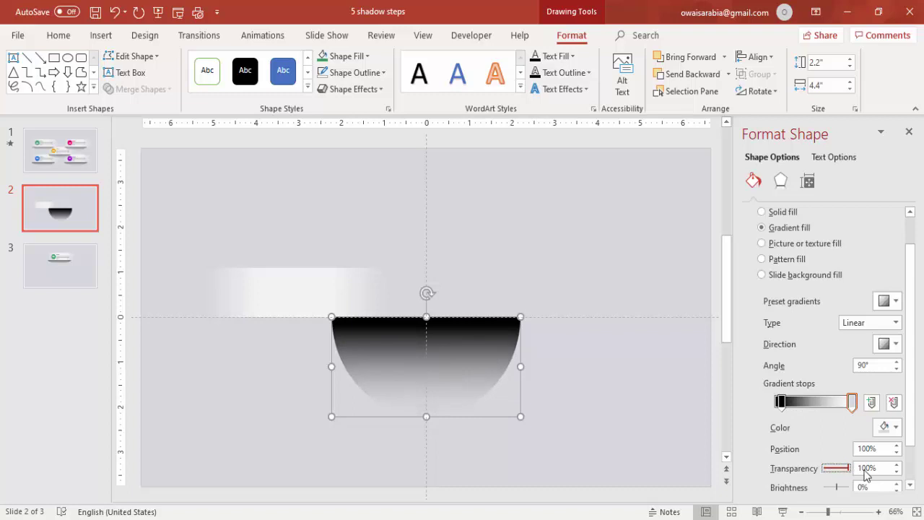
# - Set the first stop to 25% transparency and give the half-circle 17 pt soft edges
pyautogui.click(782, 403)
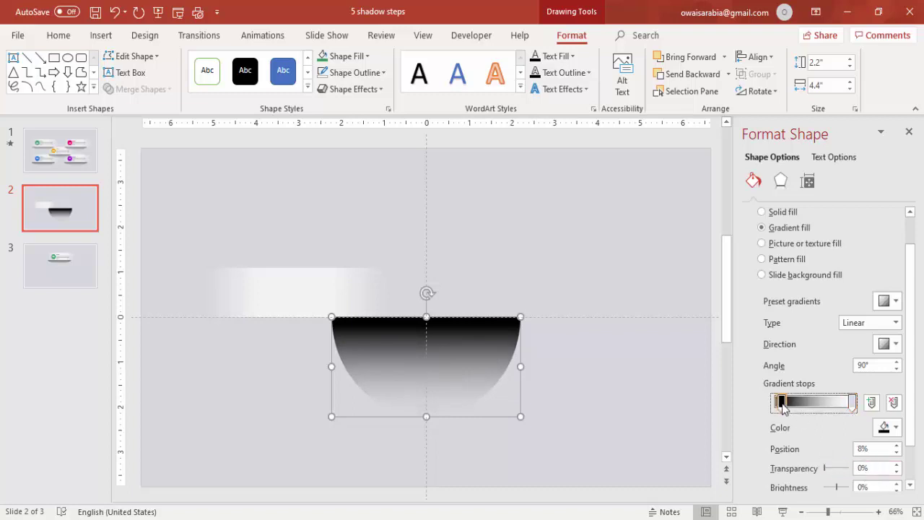
pyautogui.moveTo(825, 471); pyautogui.dragTo(831, 473)
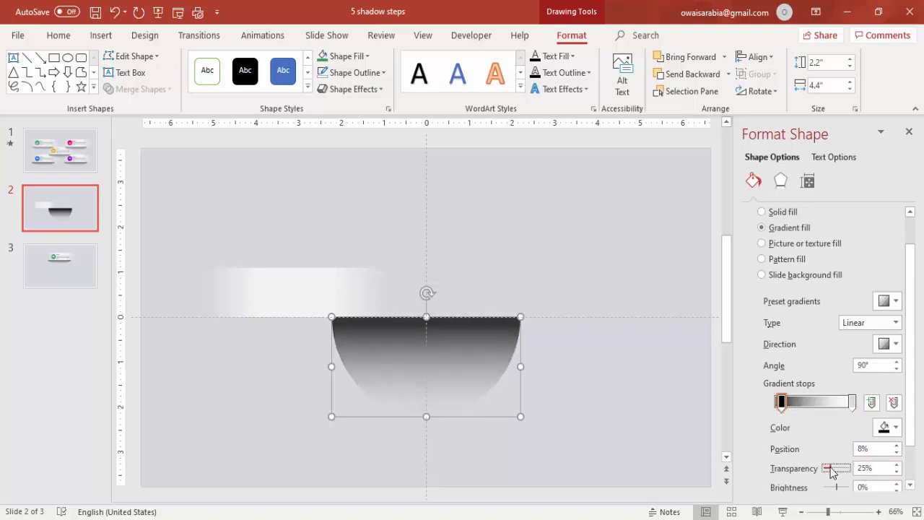
pyautogui.click(782, 182)
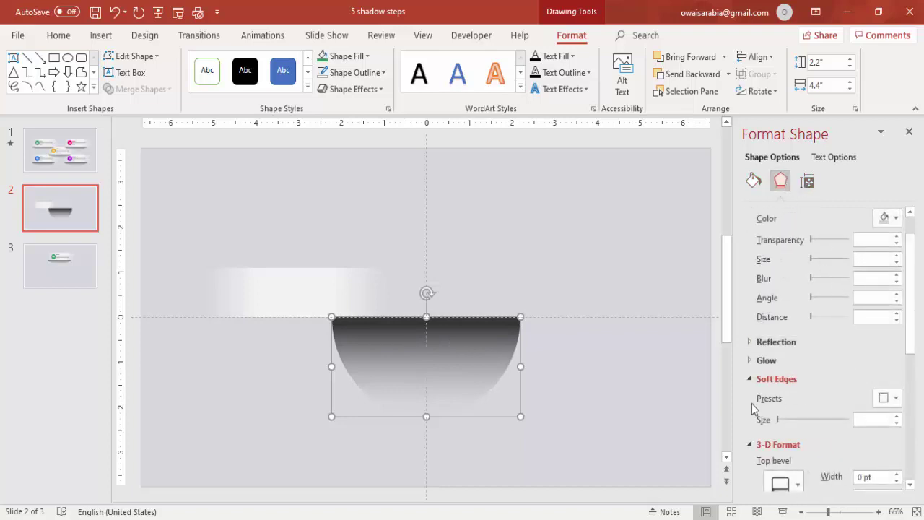
pyautogui.click(898, 416)
pyautogui.click(898, 416)
pyautogui.click(897, 417)
pyautogui.click(898, 417)
pyautogui.click(898, 417)
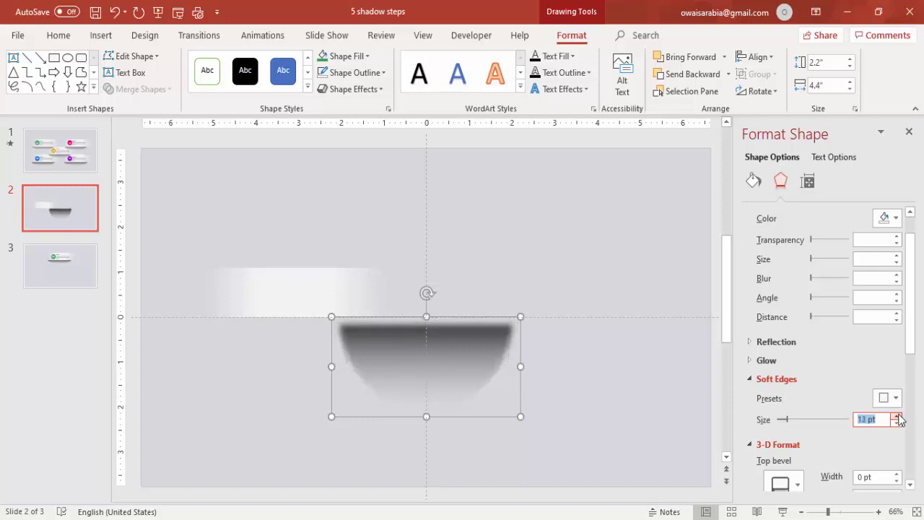
pyautogui.click(897, 416)
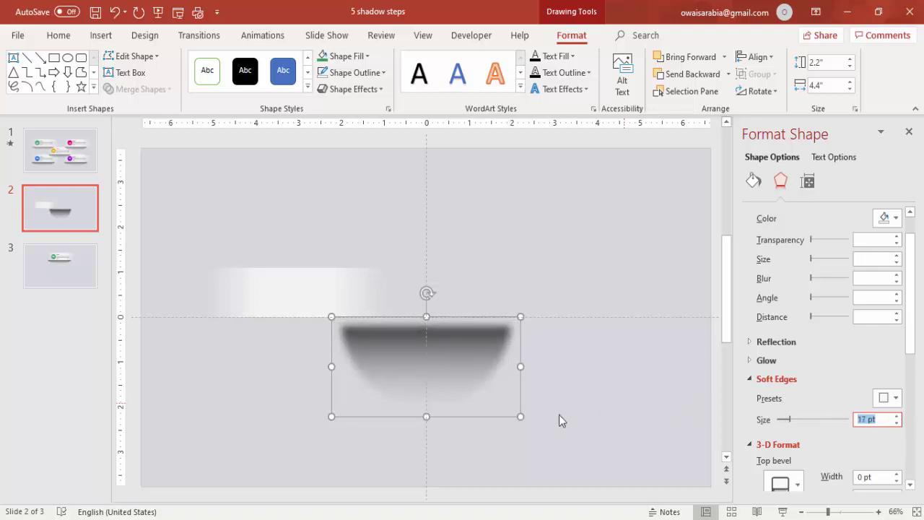
# - Move the shadow under the white bar and resize it to 1.6" by 3.46"
pyautogui.moveTo(440, 368); pyautogui.dragTo(313, 353)
pyautogui.moveTo(395, 403); pyautogui.dragTo(345, 376)
pyautogui.moveTo(297, 349); pyautogui.dragTo(312, 349)
pyautogui.moveTo(365, 340); pyautogui.dragTo(371, 341)
pyautogui.moveTo(299, 375); pyautogui.dragTo(299, 376)
# - Send the shadow to back, flatten it to 1.23" high and nudge it slightly left
pyautogui.click(728, 75)
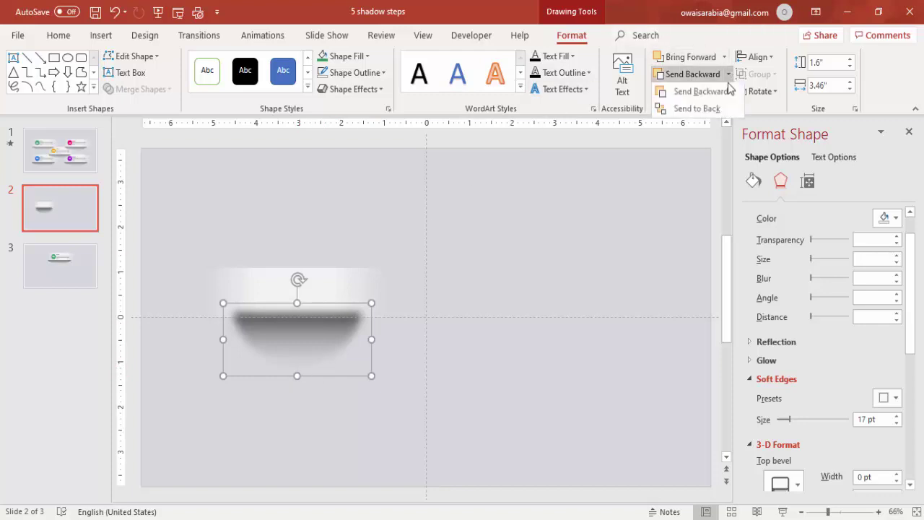
pyautogui.click(711, 108)
pyautogui.click(501, 431)
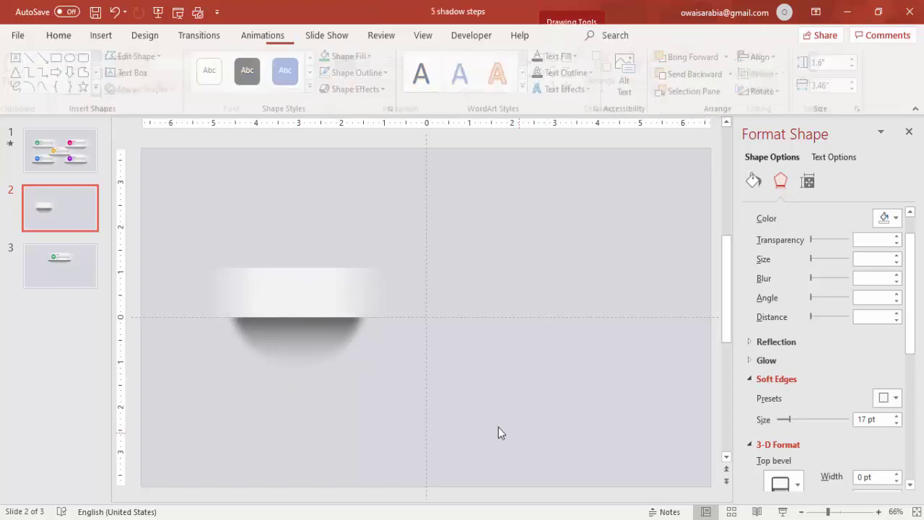
pyautogui.click(306, 344)
pyautogui.moveTo(299, 375); pyautogui.dragTo(299, 359)
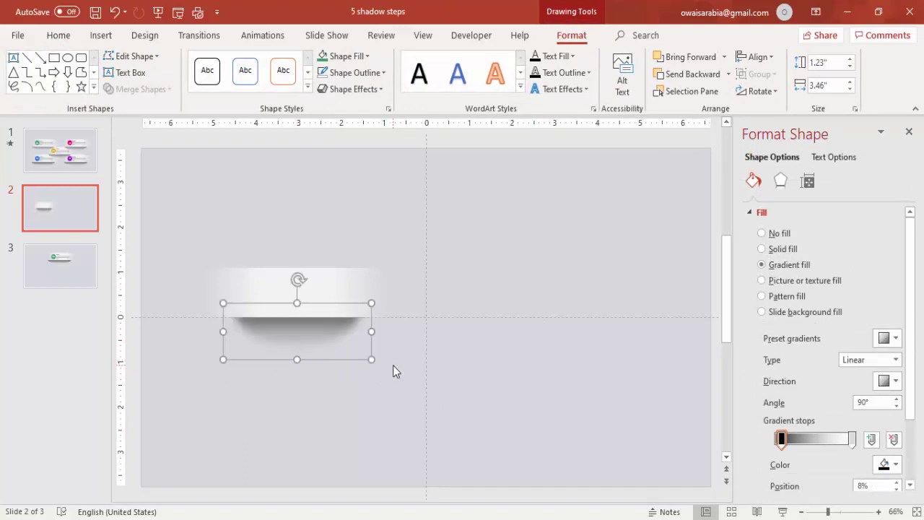
pyautogui.hotkey('ctrl', 'Left')
pyautogui.hotkey('ctrl', 'Left')
pyautogui.hotkey('ctrl', 'Left')
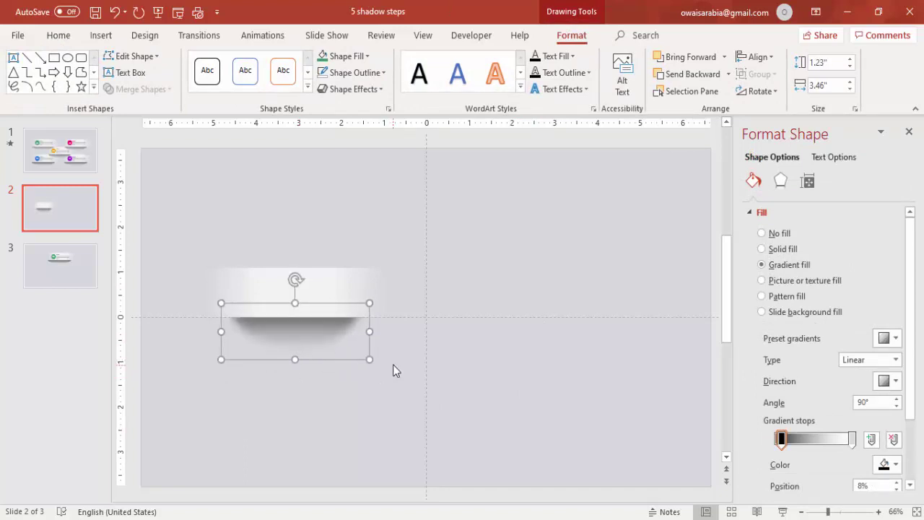
pyautogui.click(371, 230)
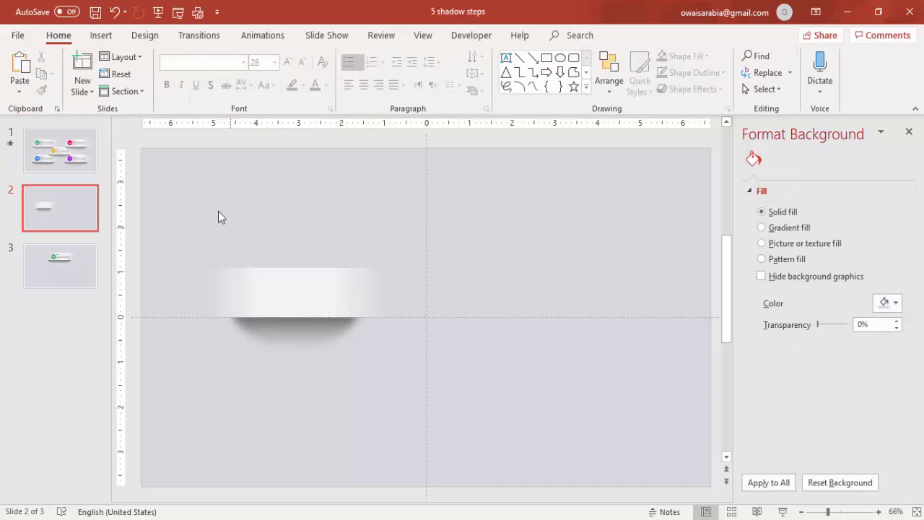
pyautogui.click(101, 36)
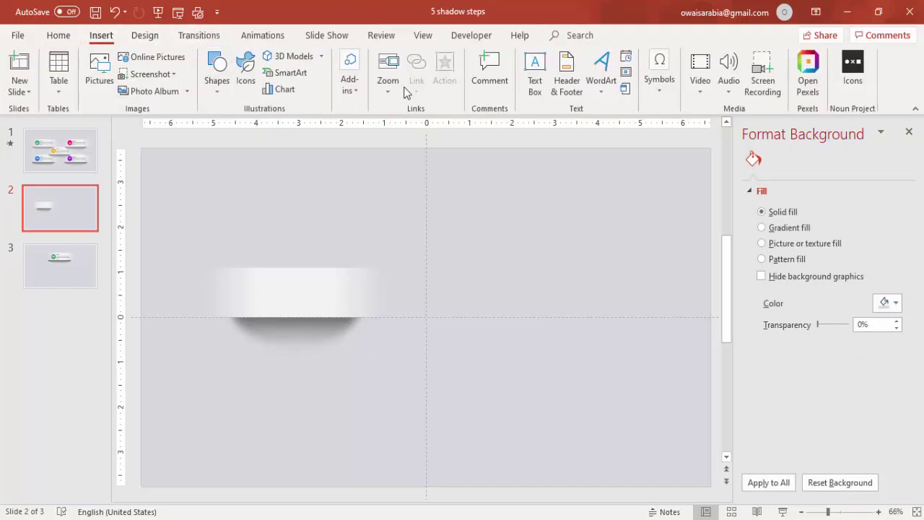
# - Draw a 0.78" blue circle at the left end of the white bar
pyautogui.click(215, 88)
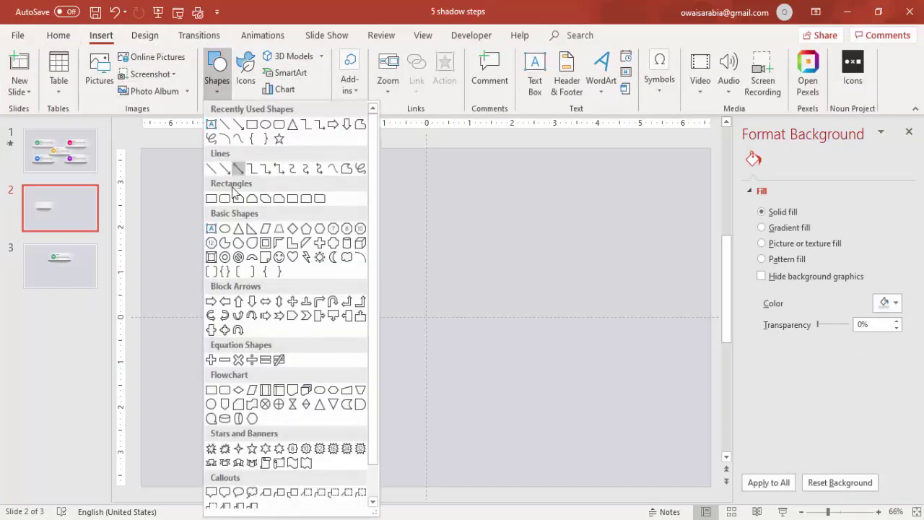
pyautogui.click(225, 228)
pyautogui.moveTo(236, 204)
pyautogui.mouseDown()
pyautogui.moveTo(268, 231)
pyautogui.moveTo(252, 245)
pyautogui.moveTo(251, 290)
pyautogui.mouseUp()
pyautogui.press('shift')
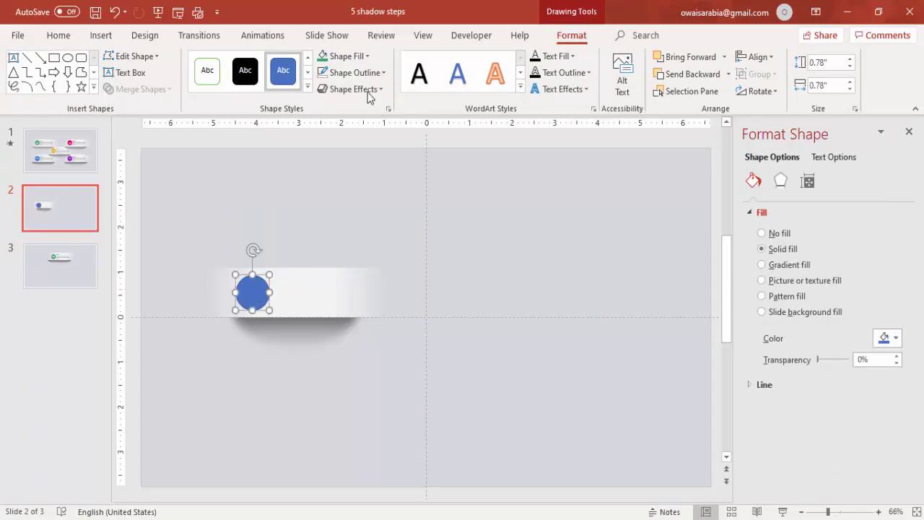
# - Give the circle an Inside: Top Left shadow with 12 pt blur, 240°, 6 pt distance
pyautogui.click(367, 81)
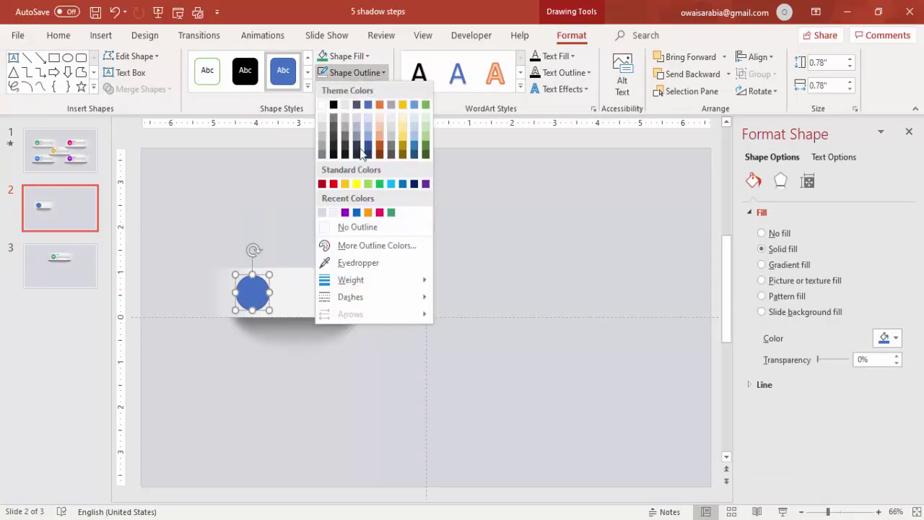
pyautogui.click(361, 232)
pyautogui.hotkey('ctrl', 'z')
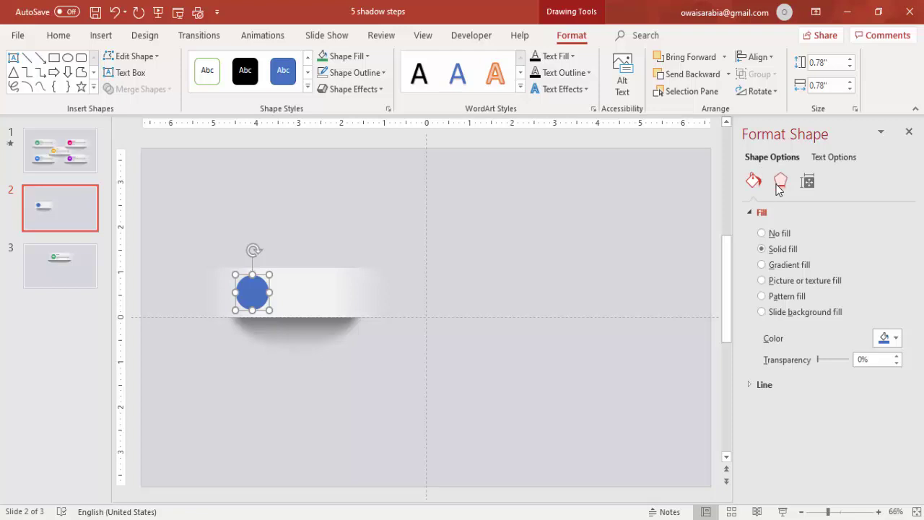
pyautogui.click(780, 182)
pyautogui.click(888, 231)
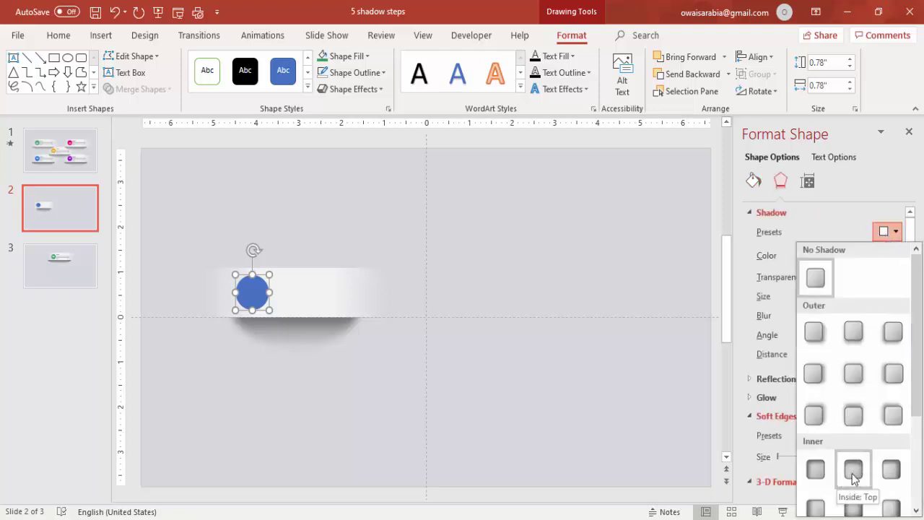
pyautogui.click(816, 469)
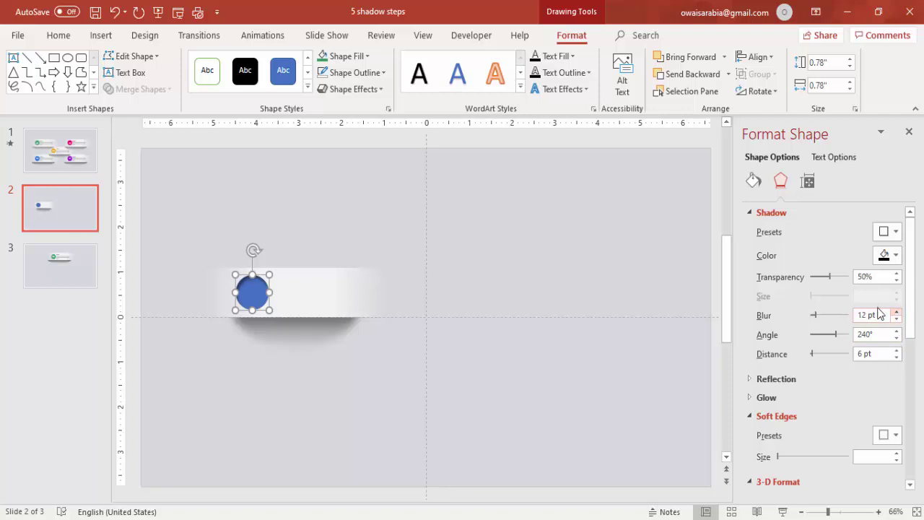
# - Add a text box reading '01'
pyautogui.click(634, 266)
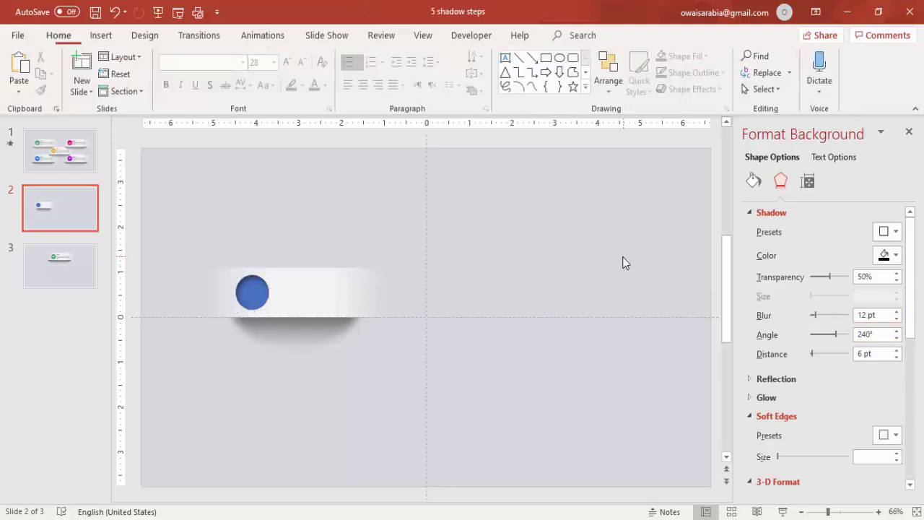
pyautogui.click(101, 36)
pyautogui.click(535, 68)
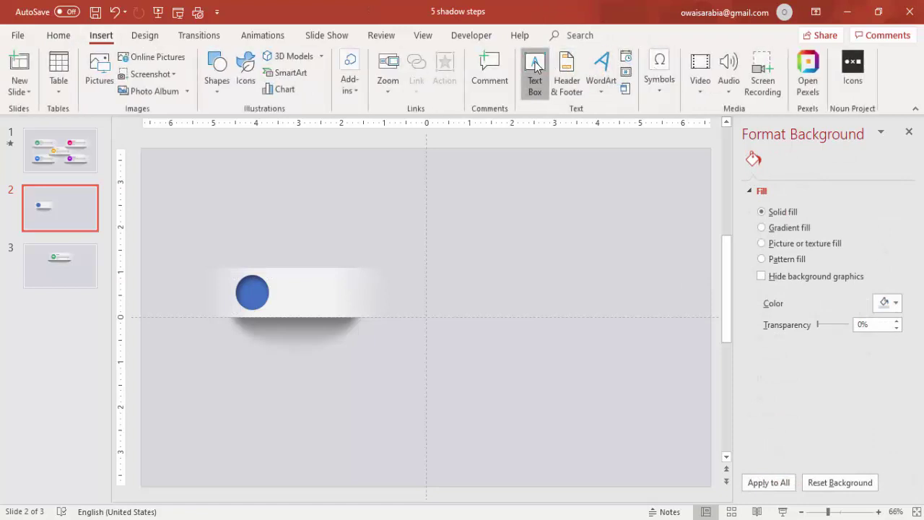
pyautogui.moveTo(516, 173); pyautogui.dragTo(562, 199)
pyautogui.write('01')
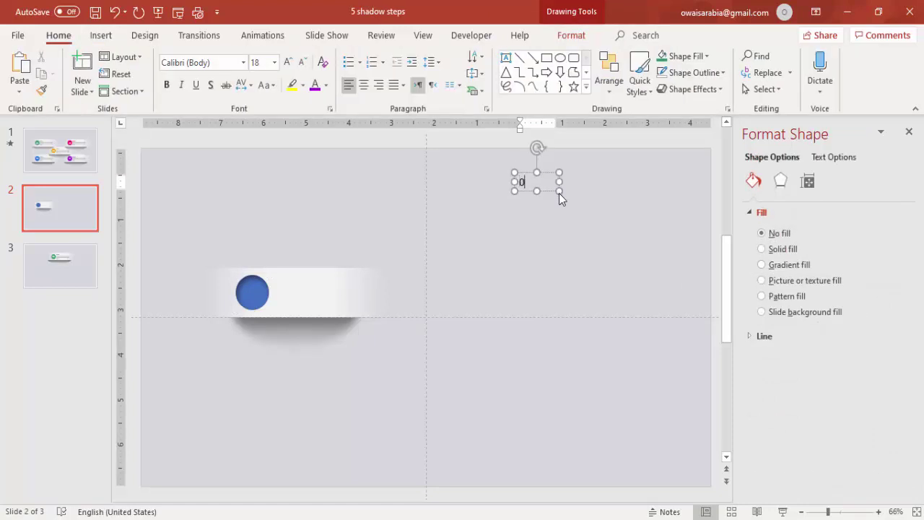
# - Format the 01 text as centred 24 pt Oswald
pyautogui.click(550, 174)
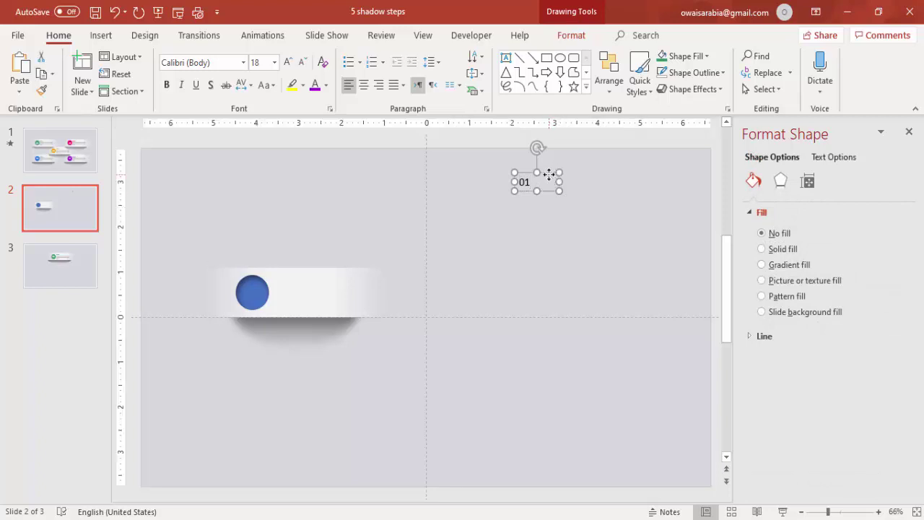
pyautogui.click(222, 60)
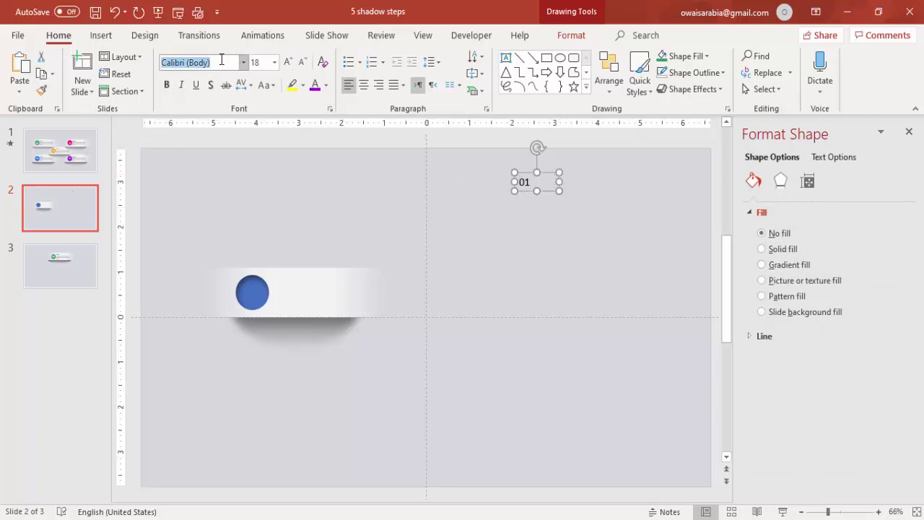
pyautogui.write('Oswald')
pyautogui.press('Return')
pyautogui.click(364, 85)
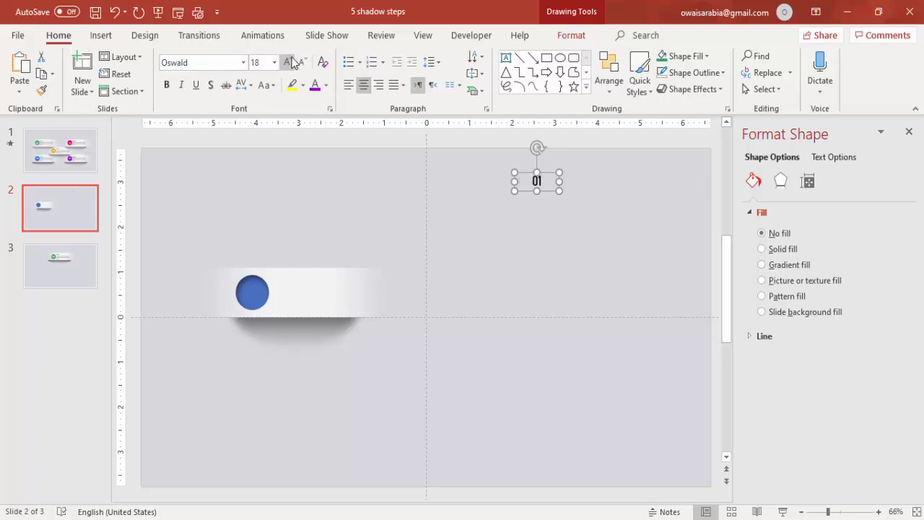
pyautogui.click(291, 60)
pyautogui.click(291, 61)
# - Move the 01 label onto the blue circle and make it white
pyautogui.moveTo(547, 176); pyautogui.dragTo(262, 281)
pyautogui.click(325, 86)
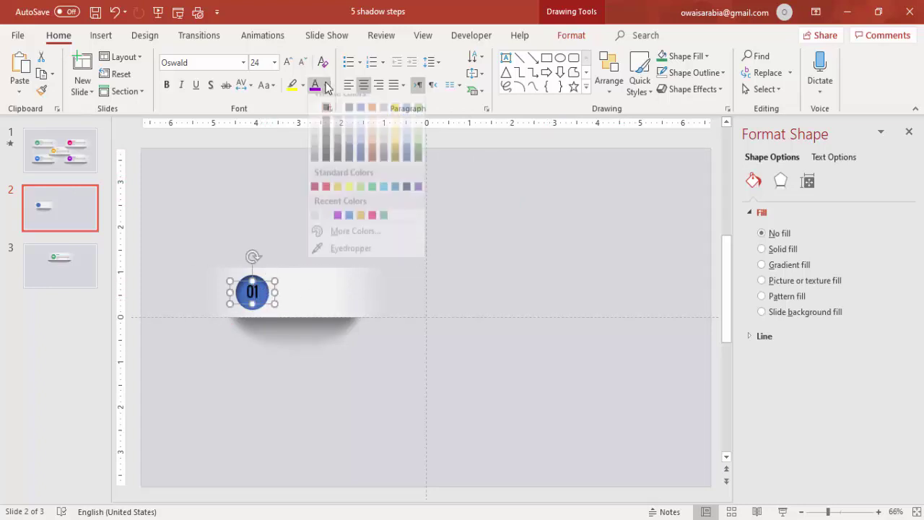
pyautogui.click(315, 116)
pyautogui.click(316, 169)
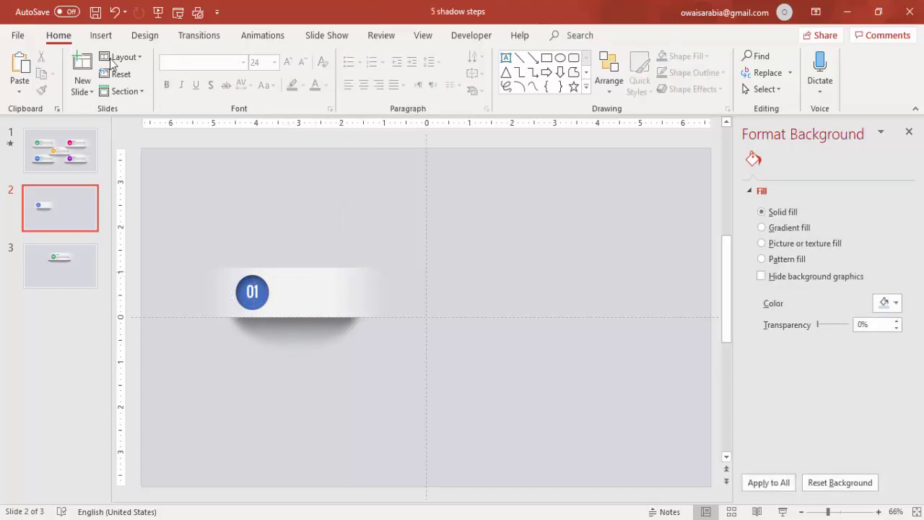
# - Add a small Oswald 'DATA 01' label beside the 01 circle
pyautogui.click(101, 36)
pyautogui.click(535, 72)
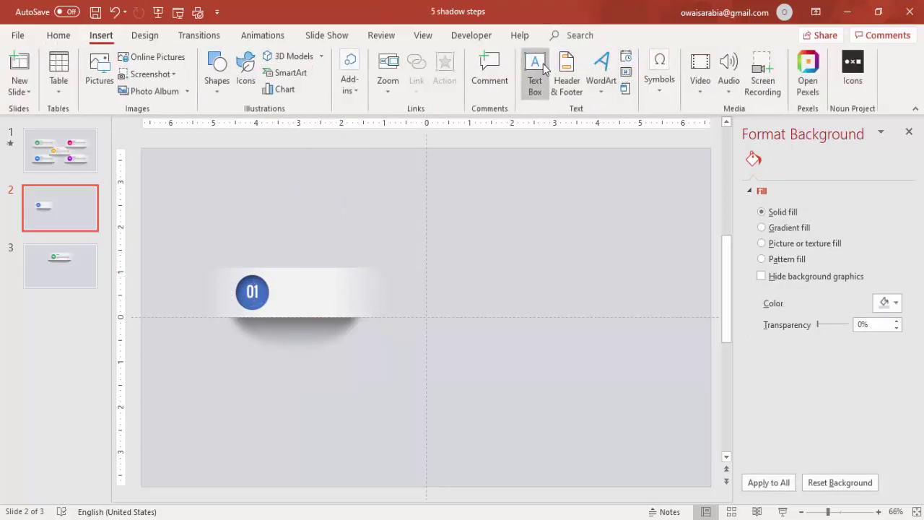
pyautogui.moveTo(501, 200); pyautogui.dragTo(631, 232)
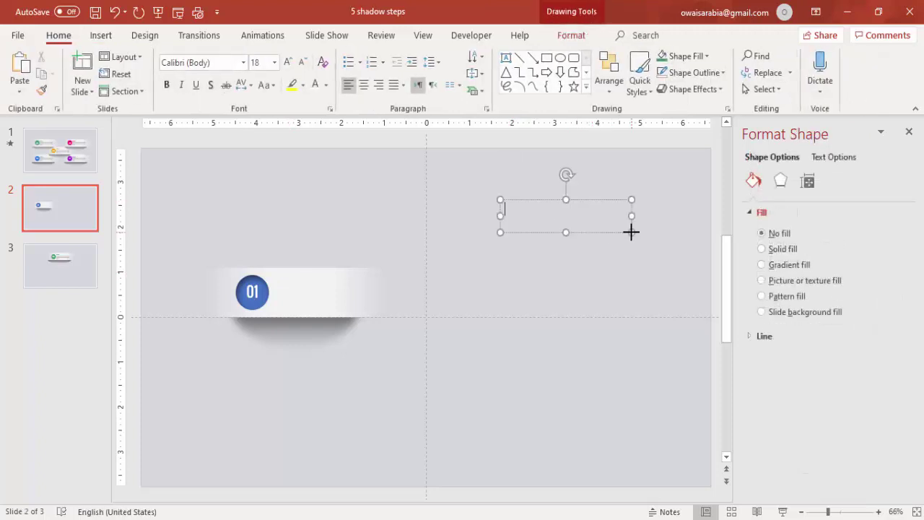
pyautogui.write('DATE')
pyautogui.write('A')
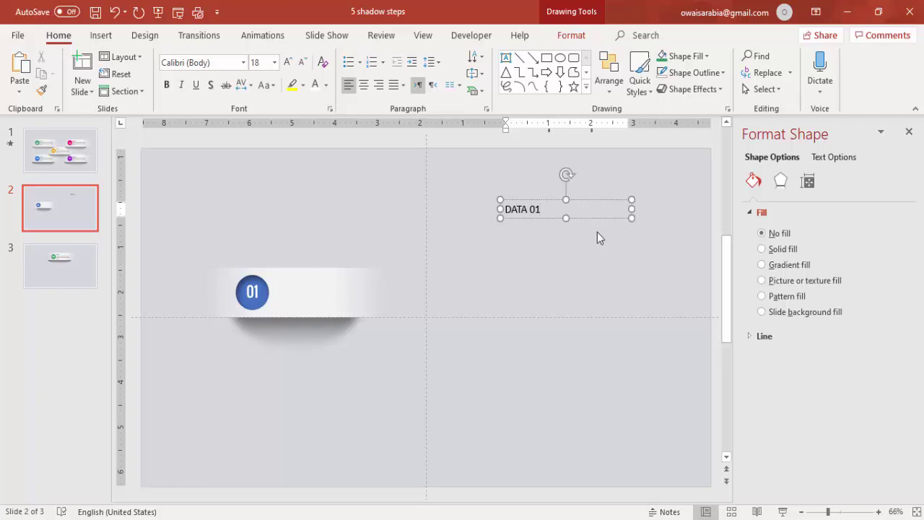
pyautogui.press('Escape')
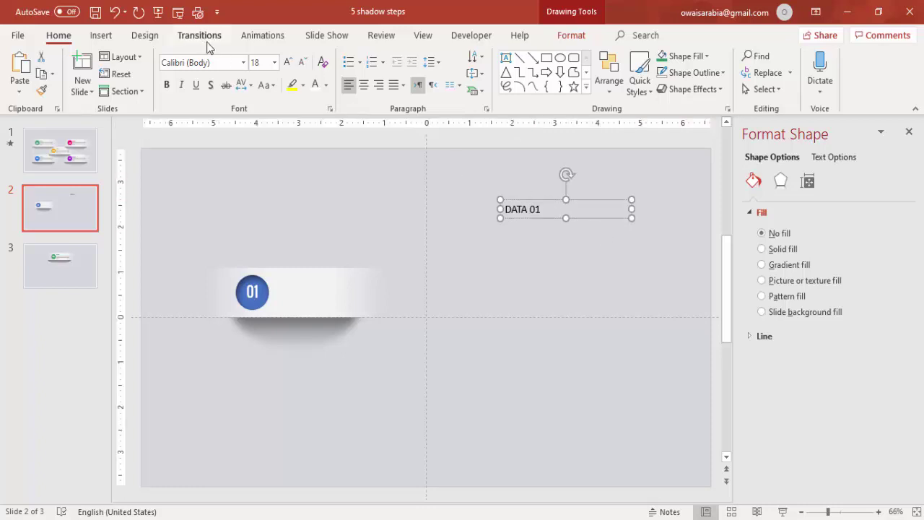
pyautogui.click(217, 63)
pyautogui.write('Oswald')
pyautogui.press('Return')
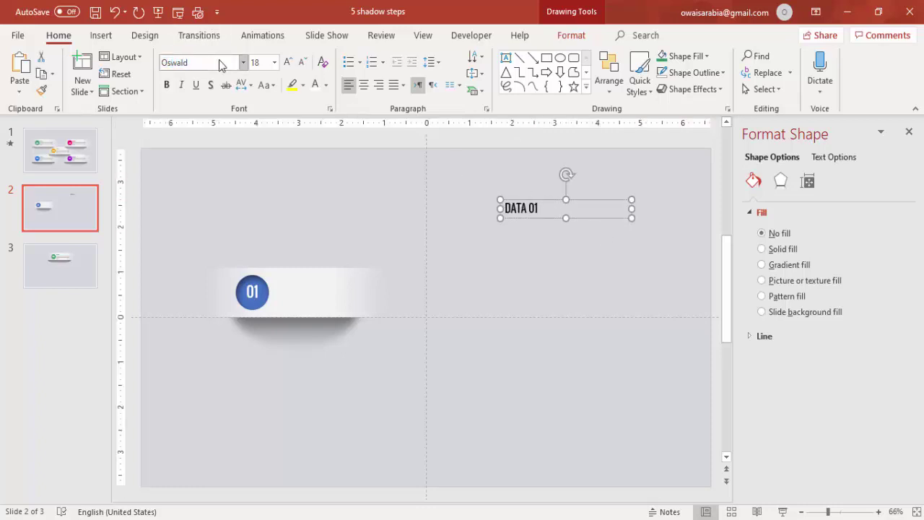
pyautogui.click(301, 63)
pyautogui.click(301, 63)
pyautogui.click(301, 63)
pyautogui.click(301, 62)
pyautogui.moveTo(630, 212); pyautogui.dragTo(303, 280)
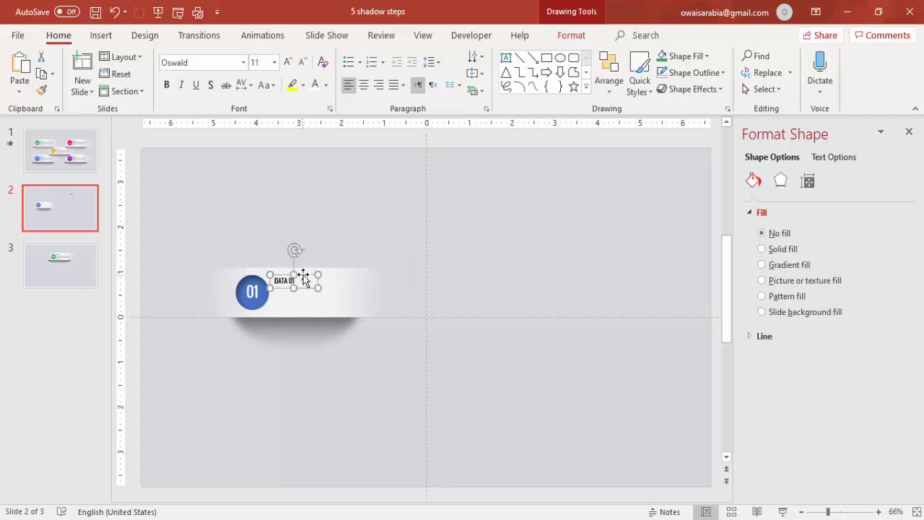
# - Colour both the 01 circle fill and the DATA 01 text green
pyautogui.click(254, 304)
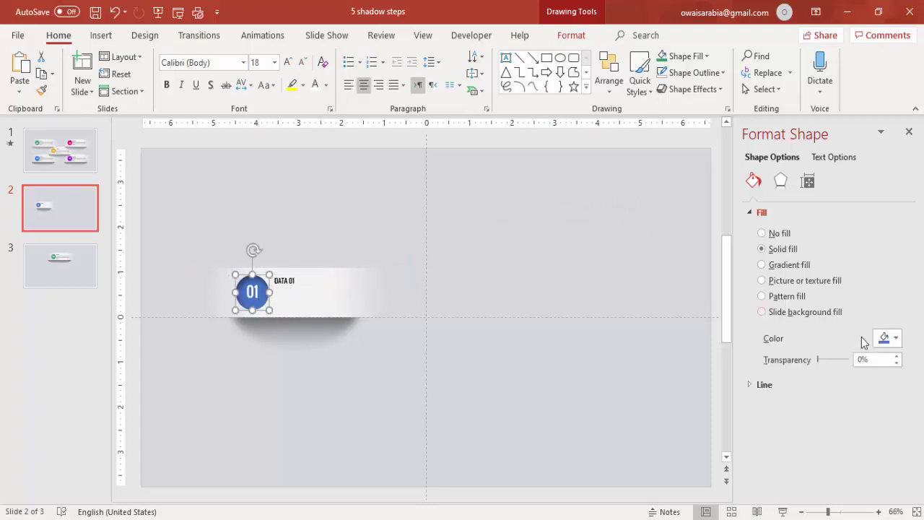
pyautogui.click(895, 340)
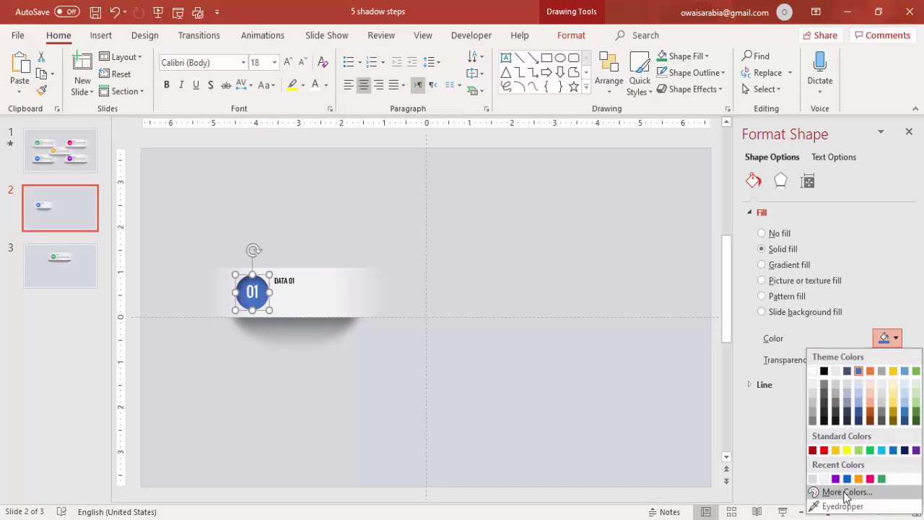
pyautogui.click(881, 478)
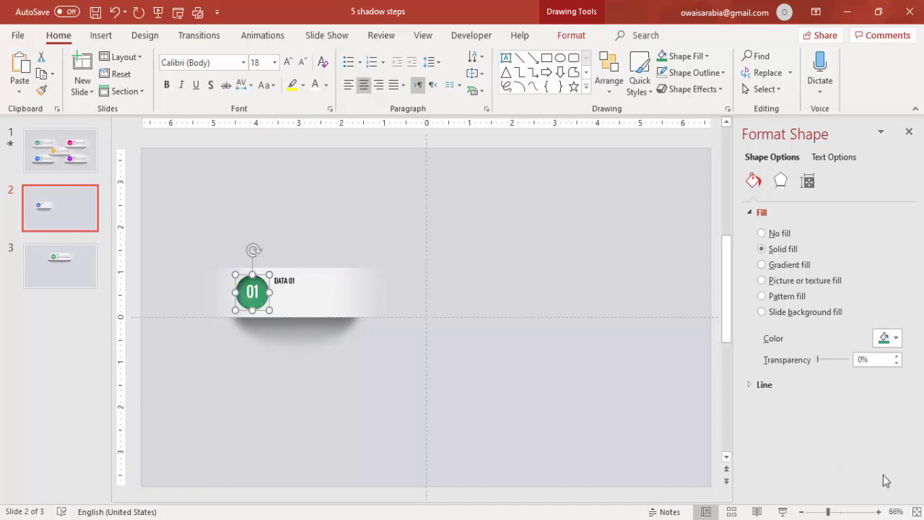
pyautogui.click(278, 281)
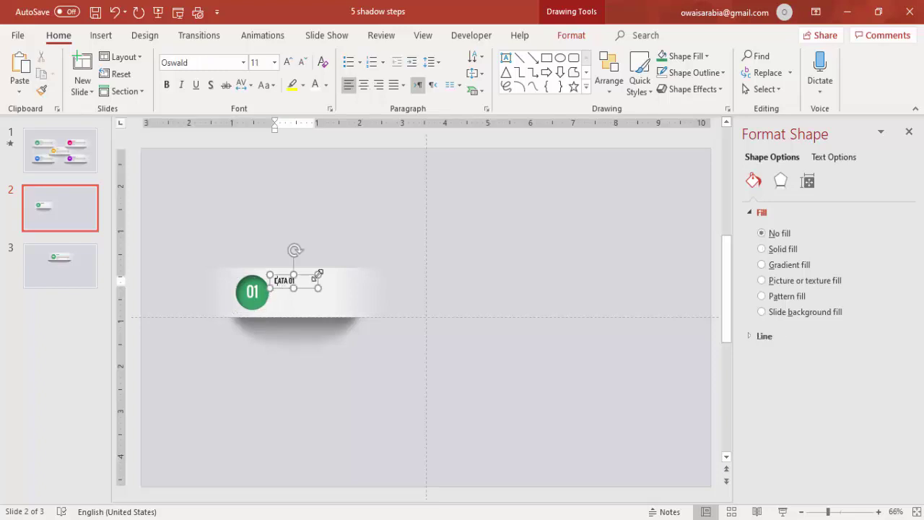
pyautogui.click(312, 280)
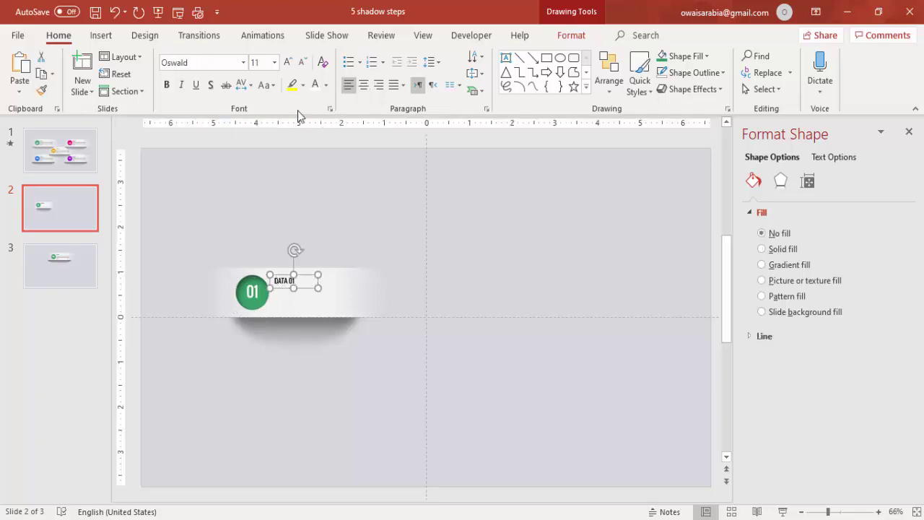
pyautogui.click(326, 84)
pyautogui.click(315, 225)
pyautogui.click(316, 226)
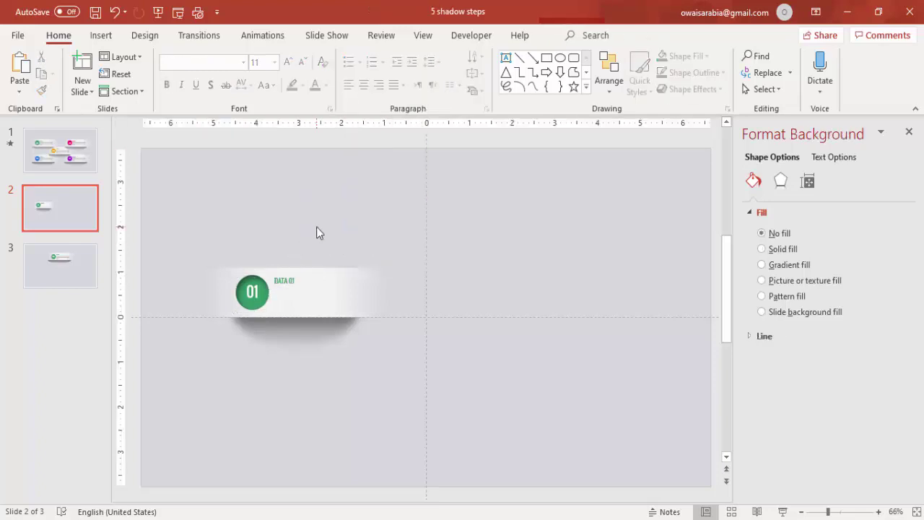
pyautogui.click(100, 35)
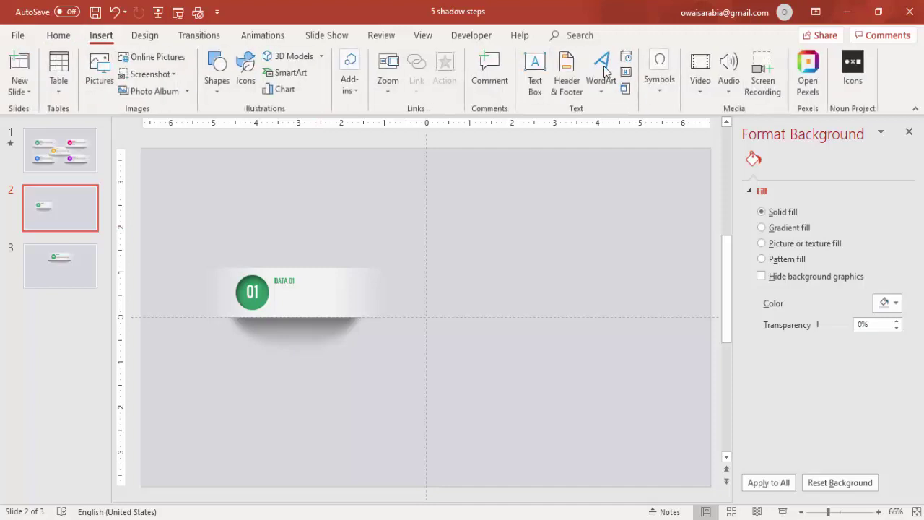
# - Add a grey 12 pt 'Add your detail text here' line beneath the DATA 01 label
pyautogui.click(524, 83)
pyautogui.moveTo(275, 292); pyautogui.dragTo(383, 317)
pyautogui.write('Add your d')
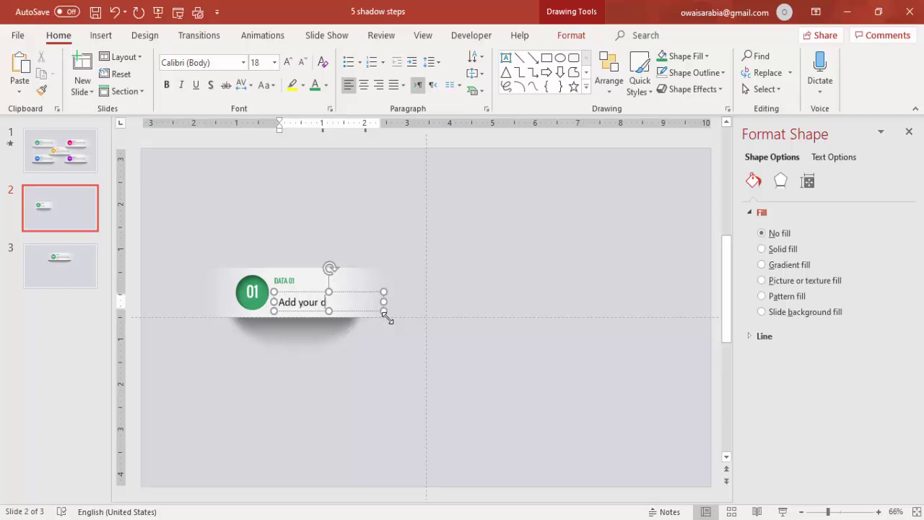
pyautogui.write('etail text here')
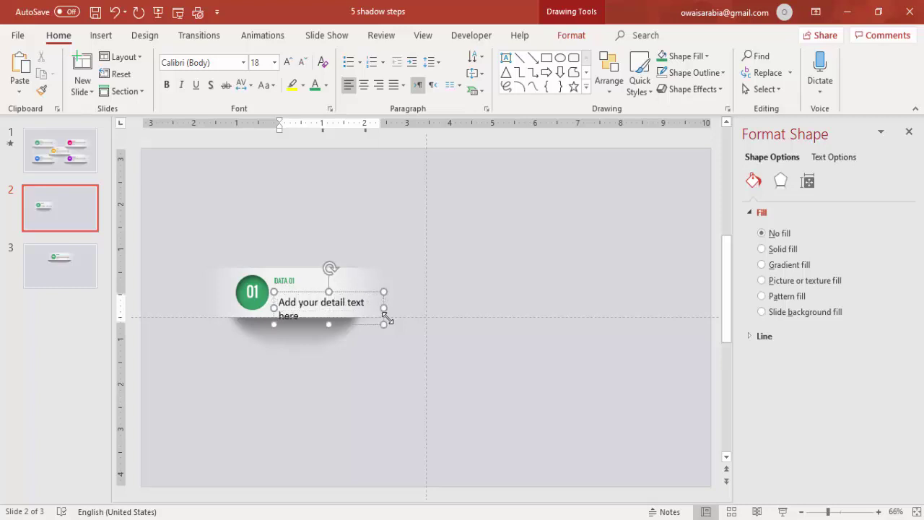
pyautogui.click(346, 292)
pyautogui.click(303, 63)
pyautogui.click(302, 63)
pyautogui.click(302, 63)
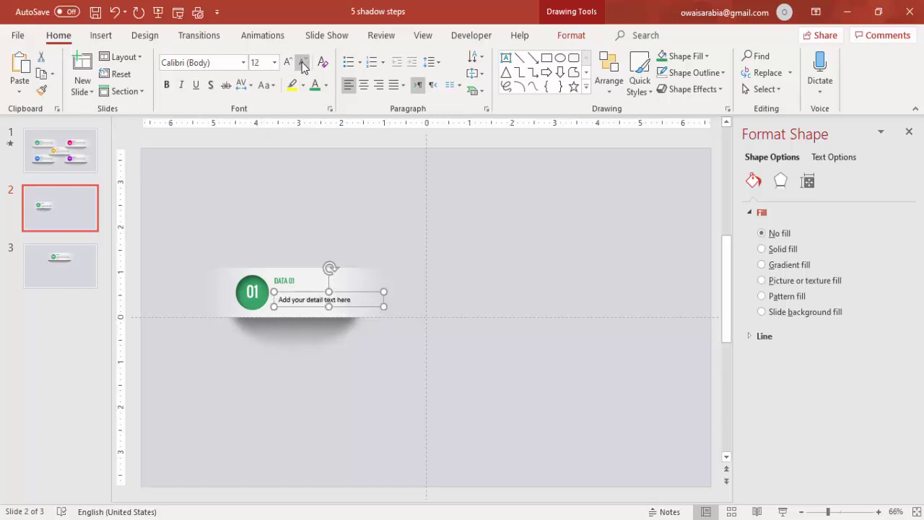
pyautogui.click(326, 85)
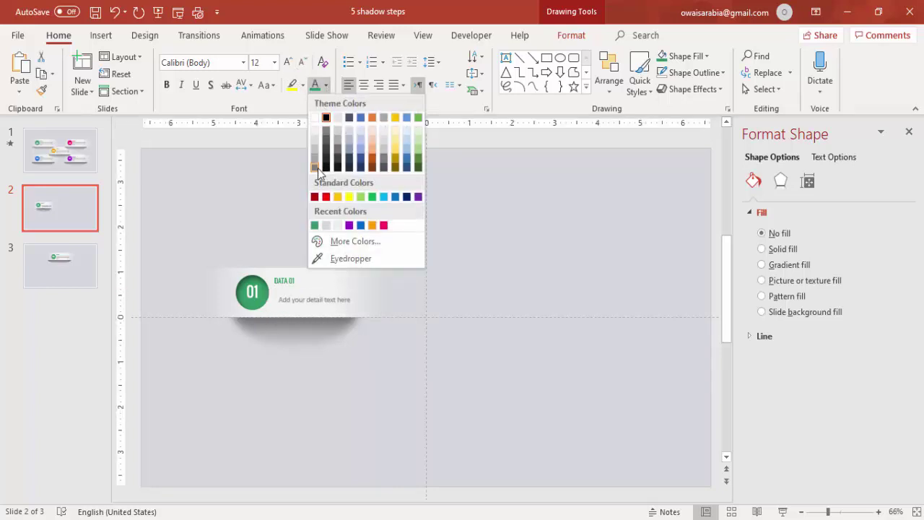
pyautogui.click(318, 168)
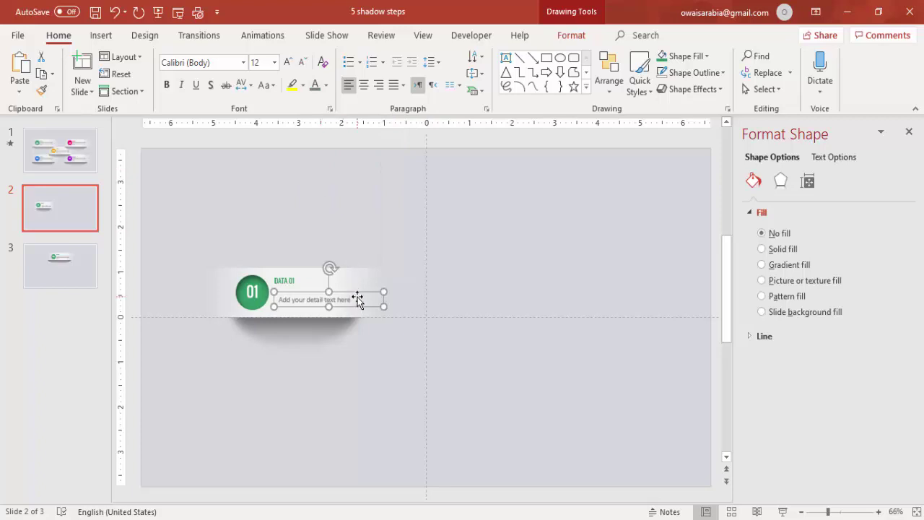
pyautogui.moveTo(356, 299); pyautogui.dragTo(370, 306)
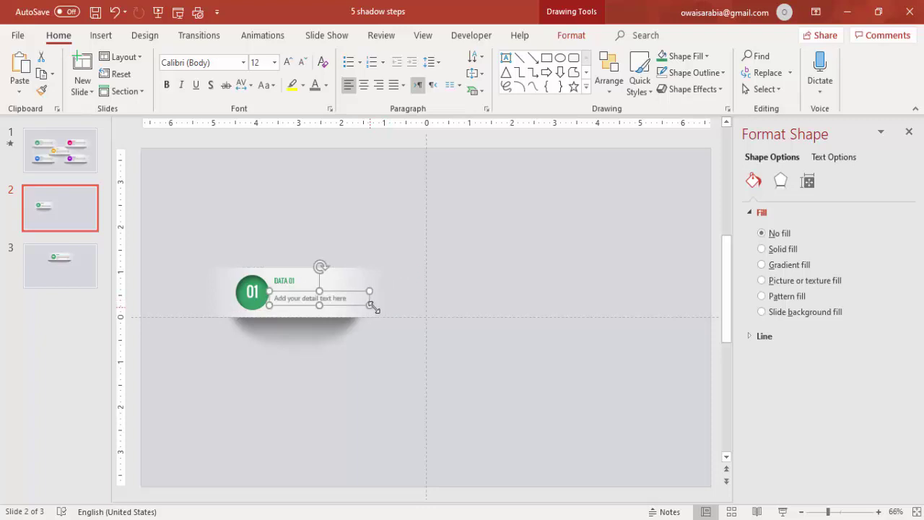
pyautogui.click(509, 252)
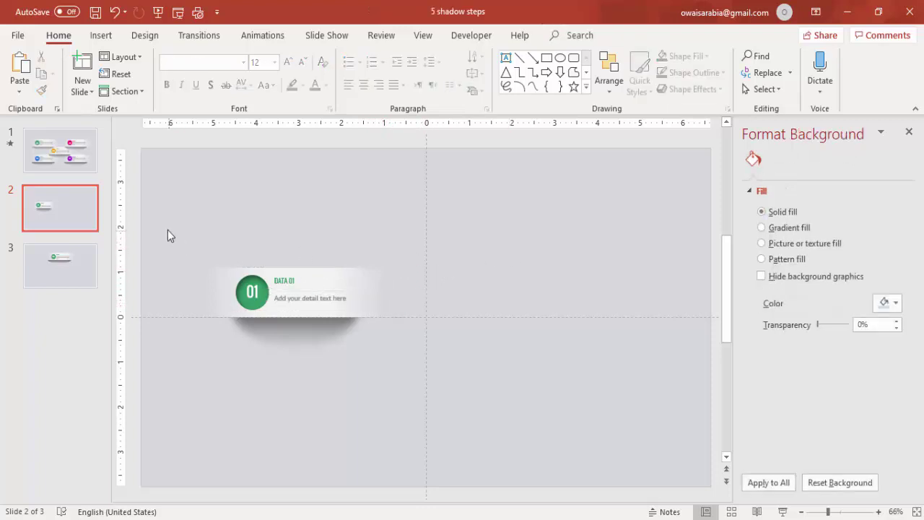
# - Group the first card's bar, shadow, number circle and labels, then nudge the group right and down
pyautogui.moveTo(165, 214)
pyautogui.mouseDown()
pyautogui.moveTo(435, 420)
pyautogui.moveTo(472, 423)
pyautogui.mouseUp()
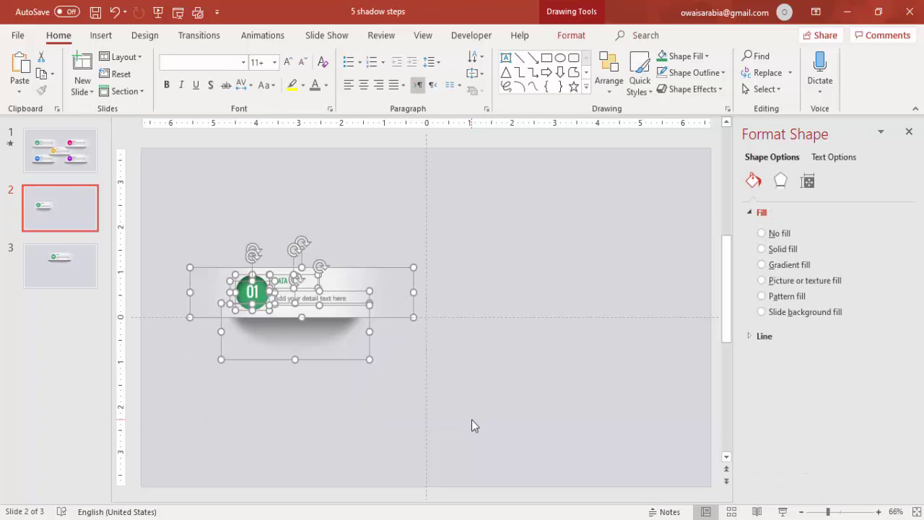
pyautogui.hotkey('ctrl', 'g')
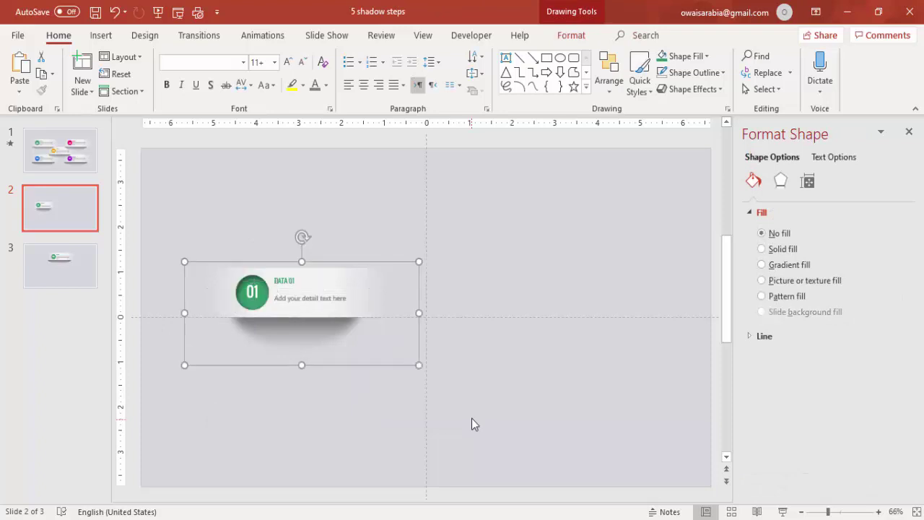
pyautogui.moveTo(353, 291); pyautogui.dragTo(389, 283)
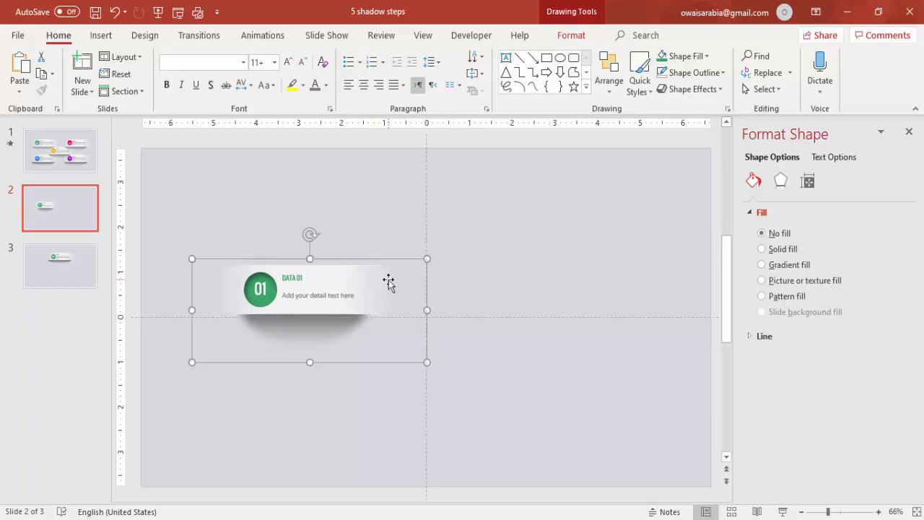
pyautogui.hotkey('ctrl', 'z')
pyautogui.hotkey('ctrl', 'z')
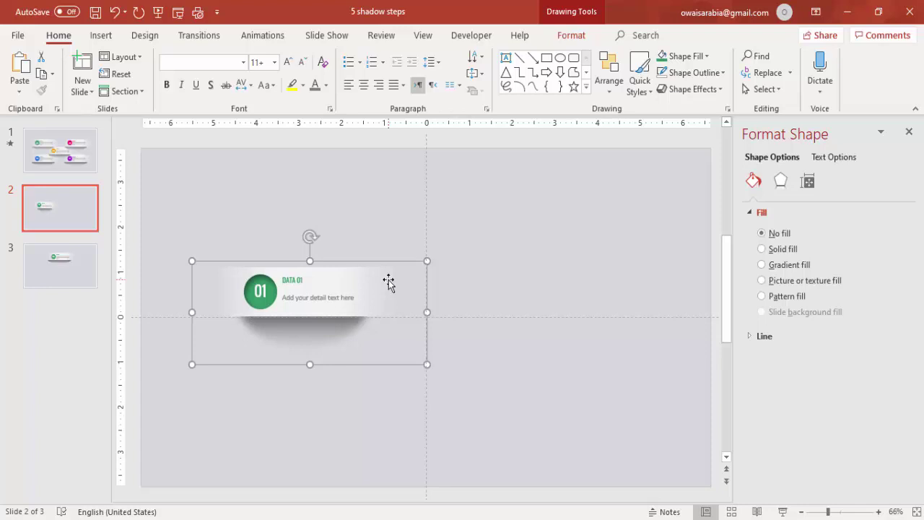
pyautogui.hotkey('ctrl', 'z')
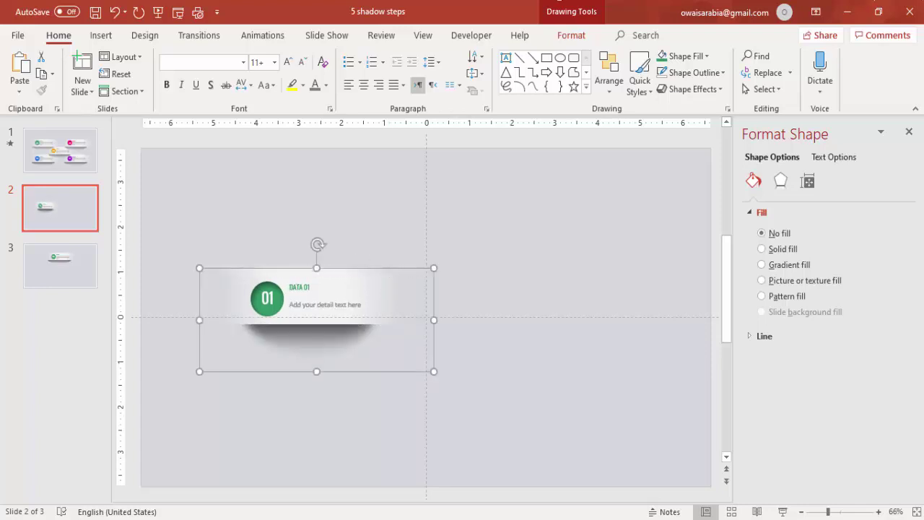
# - Place a copy of the 01 card to the right of the first one
pyautogui.moveTo(340, 290); pyautogui.dragTo(567, 285)
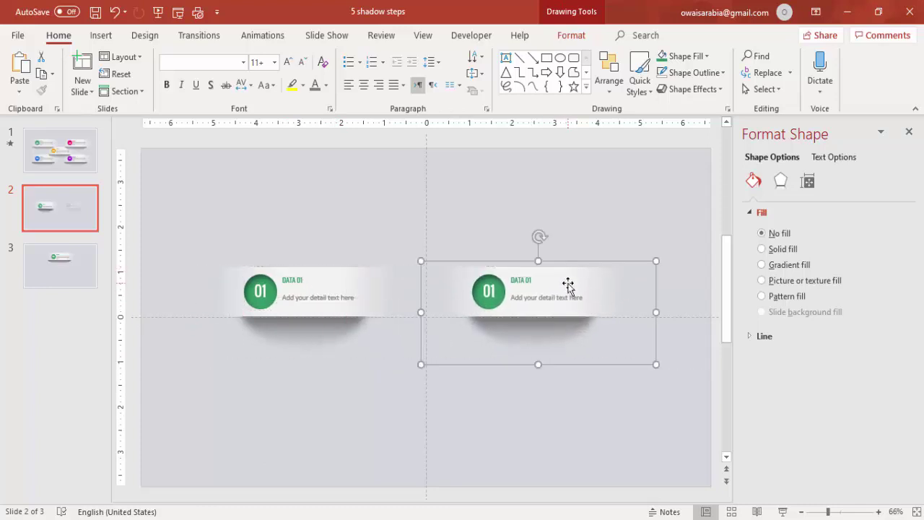
pyautogui.hotkey('ctrl', 'Right')
pyautogui.hotkey('ctrl', 'Right')
pyautogui.hotkey('ctrl', 'Right')
pyautogui.hotkey('ctrl', 'Right')
pyautogui.hotkey('ctrl', 'Right')
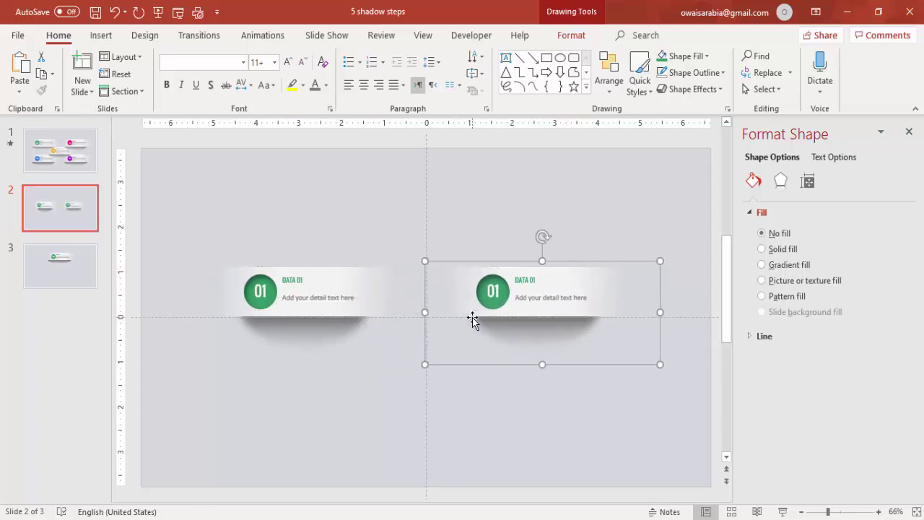
pyautogui.hotkey('ctrl', 'Right')
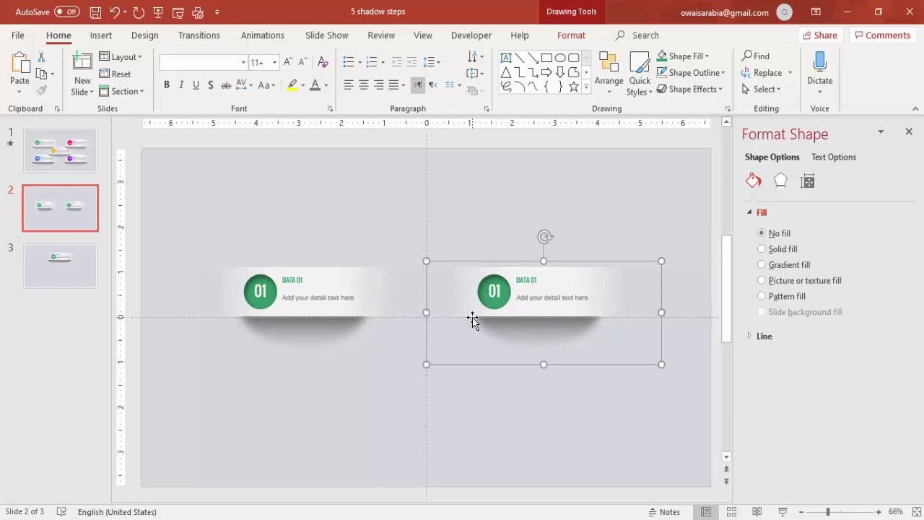
# - Duplicate the card and position the third copy centred below the top pair
pyautogui.hotkey('ctrl', 'd')
pyautogui.moveTo(602, 279); pyautogui.dragTo(282, 347)
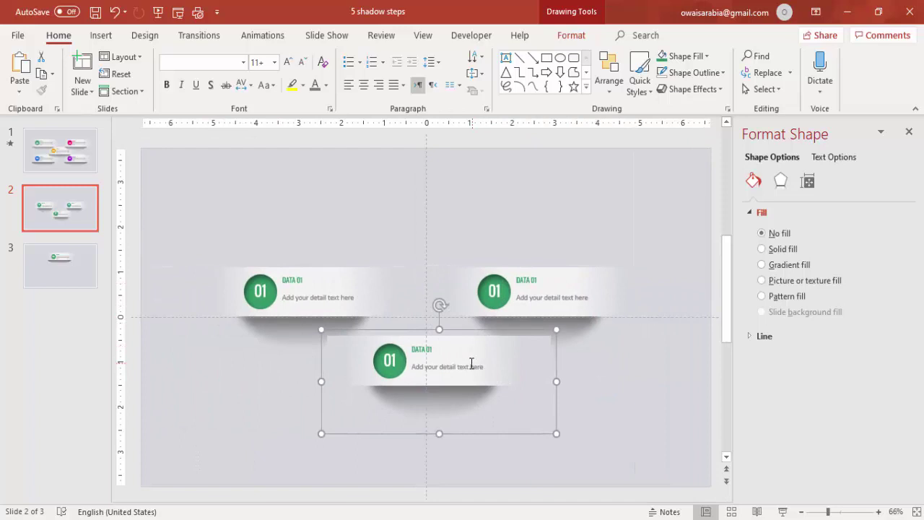
pyautogui.doubleClick(472, 363)
pyautogui.click(566, 381)
pyautogui.click(473, 358)
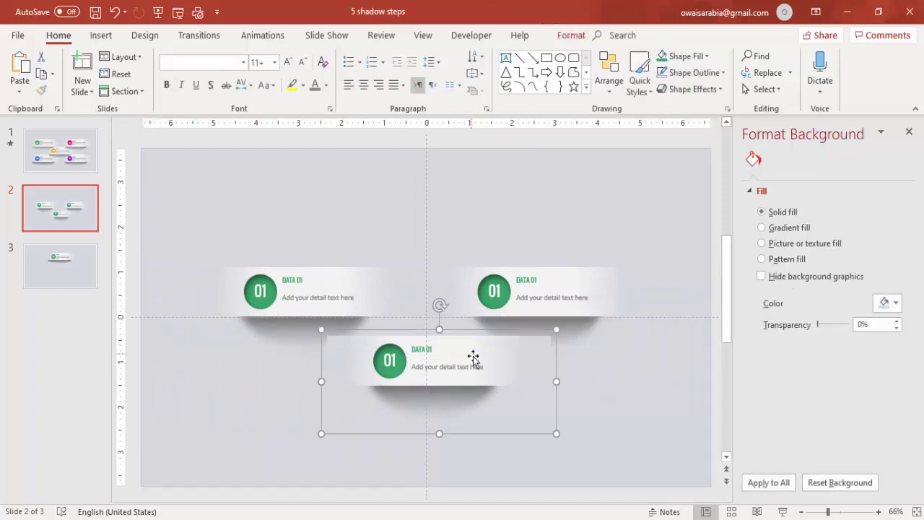
pyautogui.moveTo(470, 351); pyautogui.dragTo(466, 337)
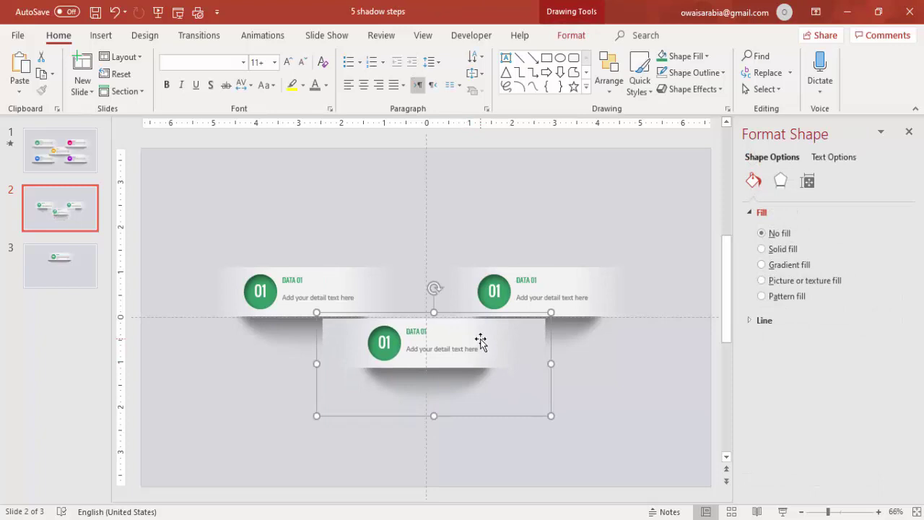
pyautogui.press('Left')
pyautogui.press('Left')
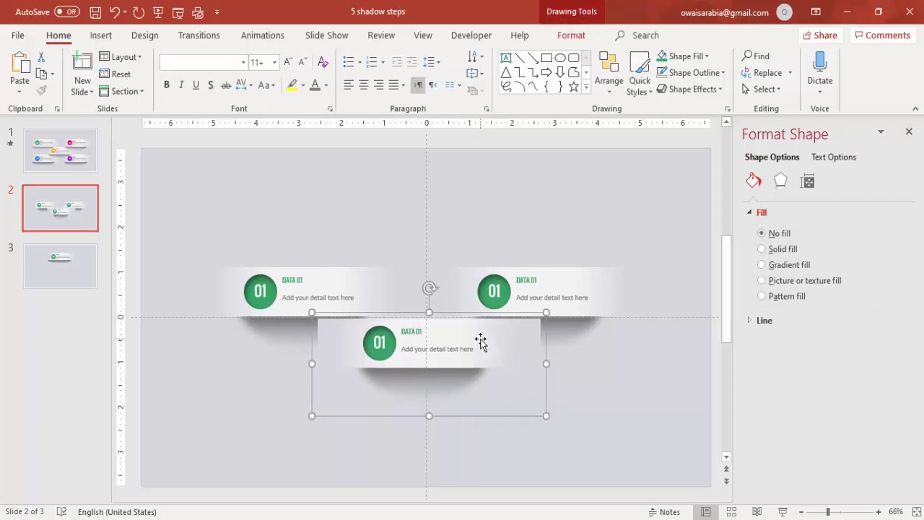
pyautogui.press('Down')
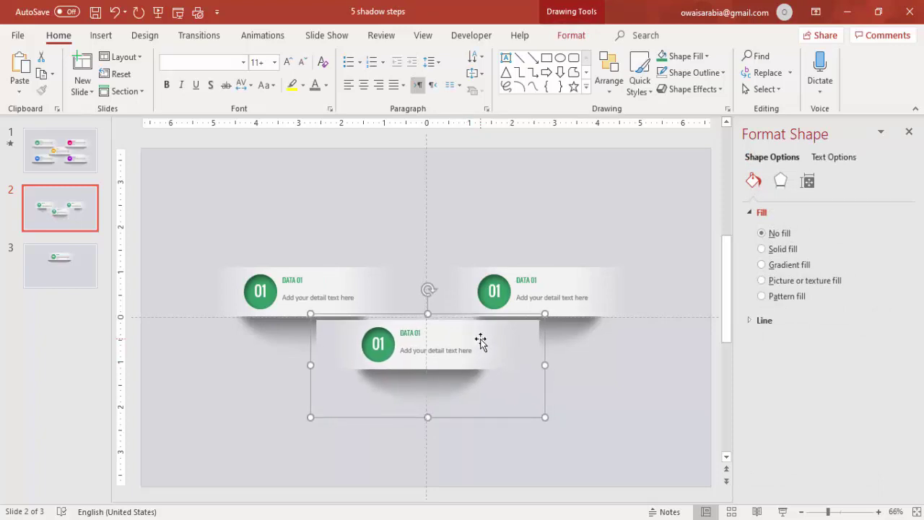
# - Send the centre card backward behind the top pair, then select both top cards
pyautogui.click(572, 35)
pyautogui.click(728, 74)
pyautogui.click(721, 93)
pyautogui.click(529, 228)
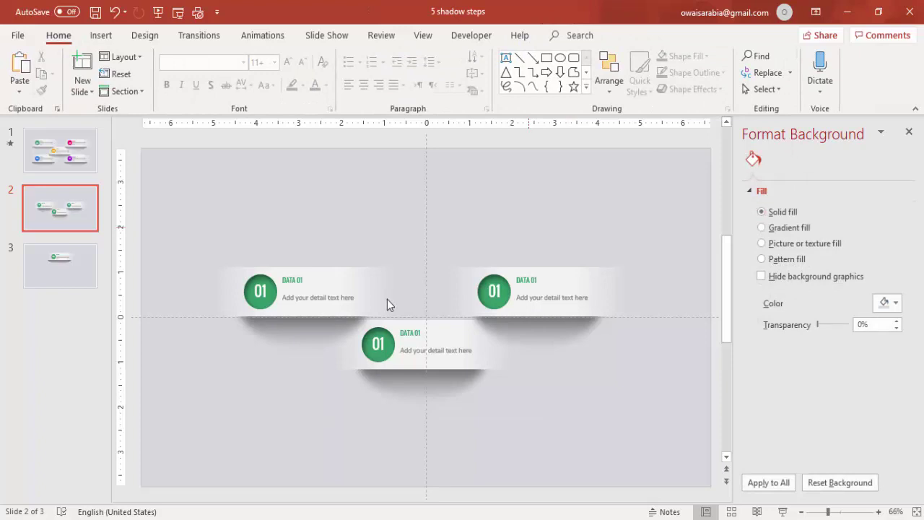
pyautogui.click(334, 284)
pyautogui.keyDown('shift'); pyautogui.click(560, 281); pyautogui.keyUp('shift')
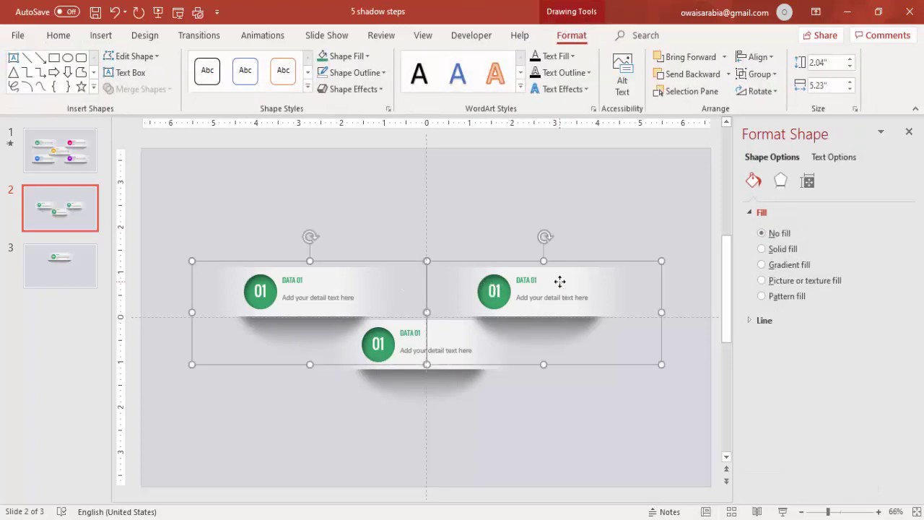
# - Copy the two top cards below the centre card and send the copies to the back
pyautogui.moveTo(588, 291); pyautogui.dragTo(578, 384)
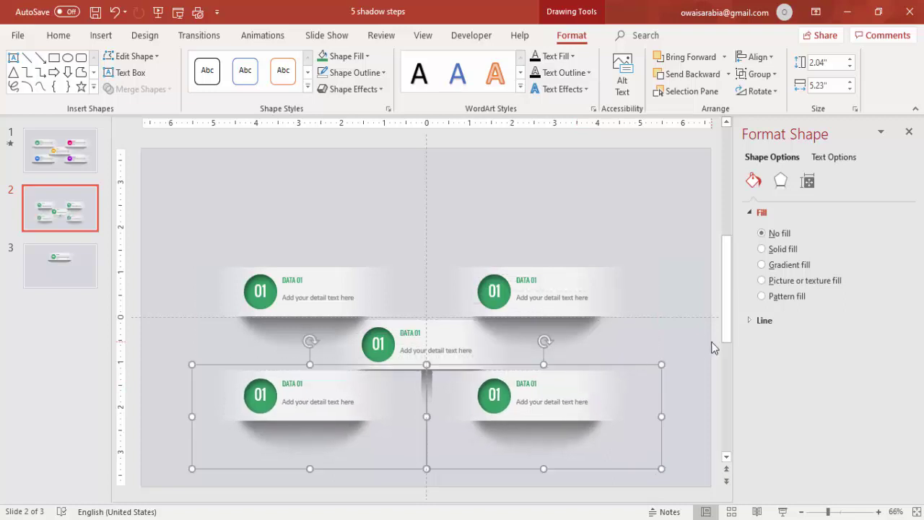
pyautogui.press('Up')
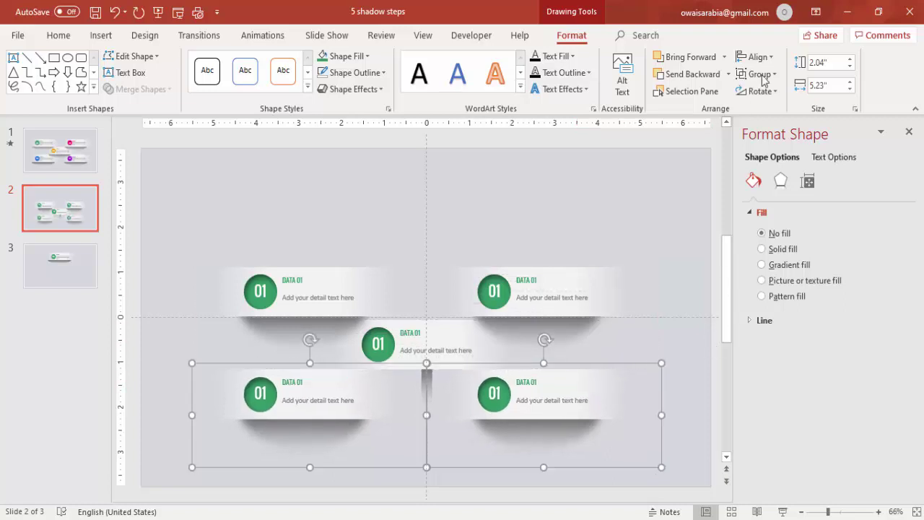
pyautogui.click(728, 74)
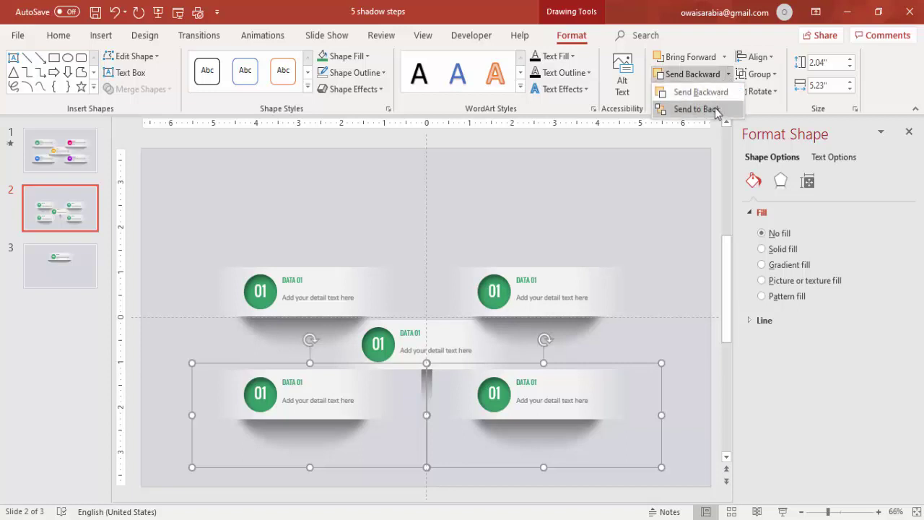
pyautogui.click(697, 109)
pyautogui.click(581, 214)
# - Move all five cards up on the slide and select the top-right card's number circle
pyautogui.moveTo(174, 201)
pyautogui.mouseDown()
pyautogui.moveTo(619, 437)
pyautogui.moveTo(724, 505)
pyautogui.mouseUp()
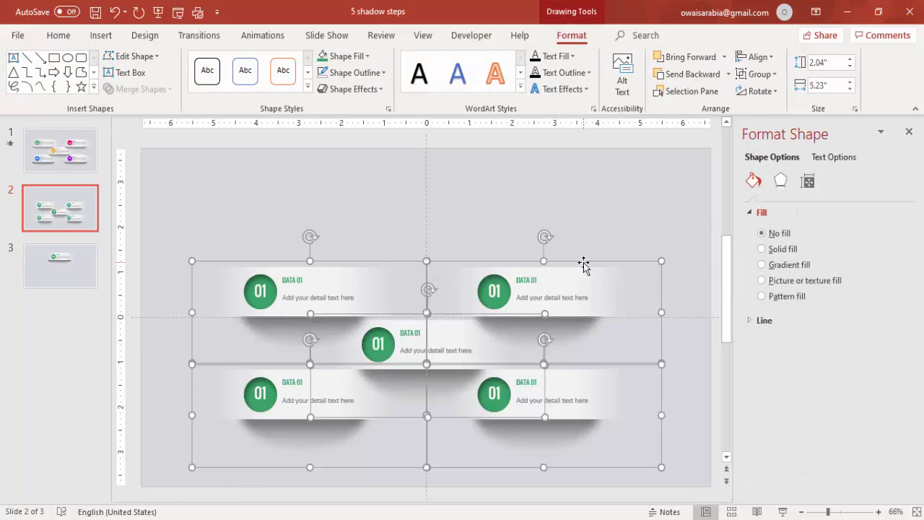
pyautogui.moveTo(584, 260); pyautogui.dragTo(583, 232)
pyautogui.click(592, 190)
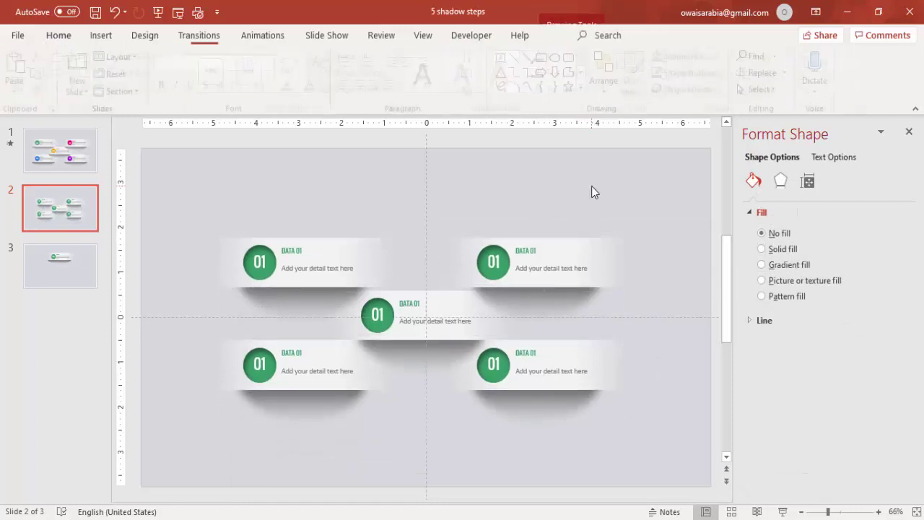
pyautogui.click(497, 262)
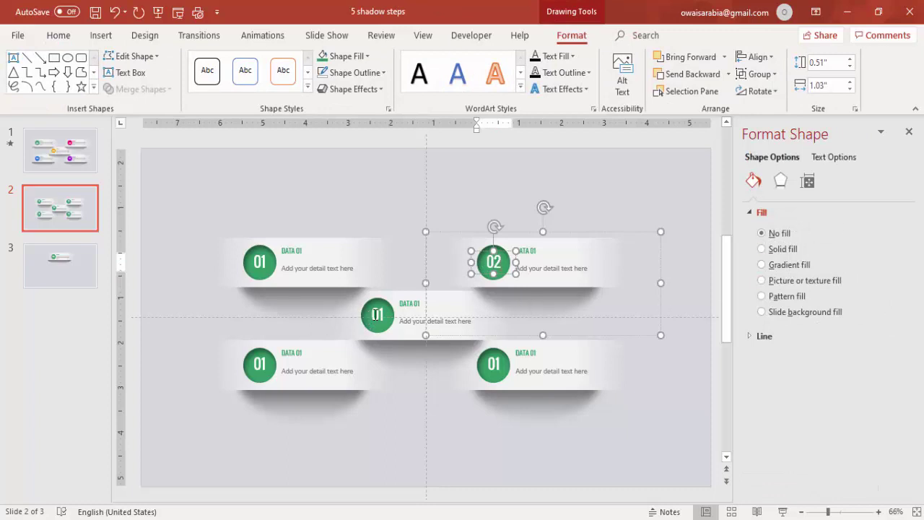
# - Change the centre, bottom-left and bottom-right circle numbers to 03, 04 and 05
pyautogui.click(372, 318)
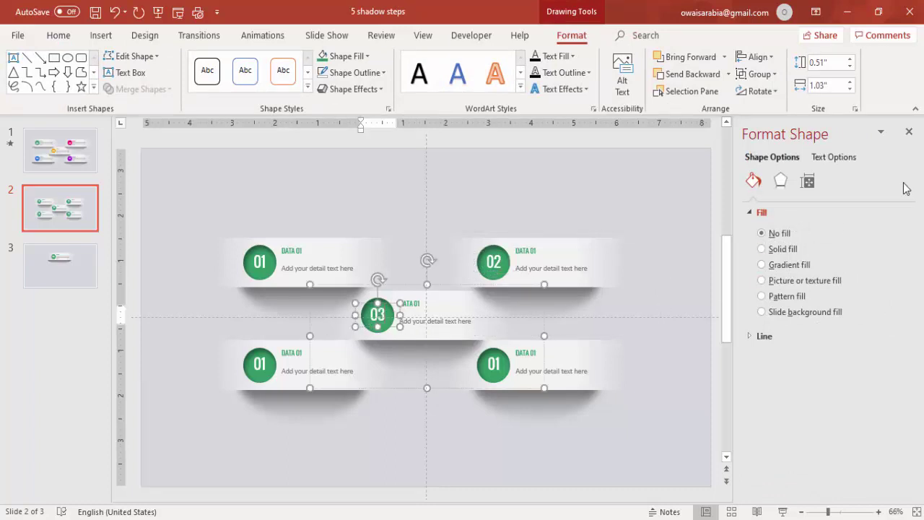
pyautogui.click(260, 364)
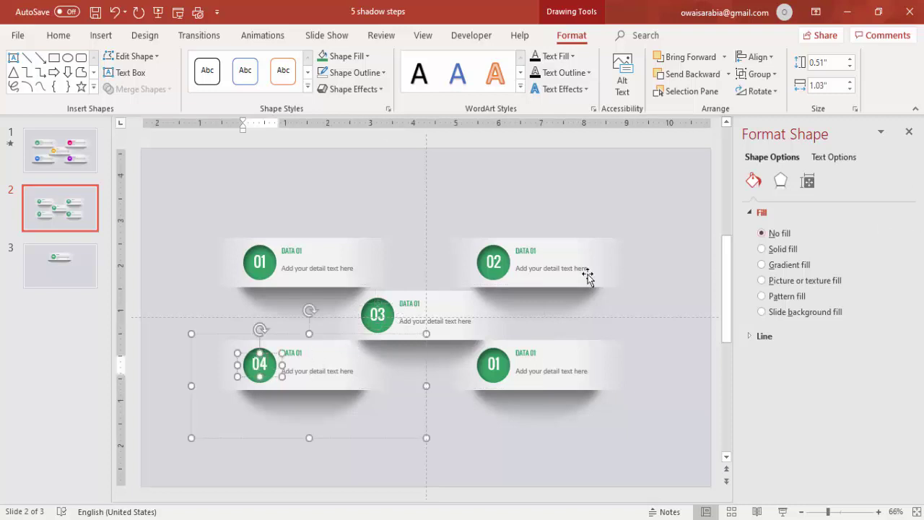
pyautogui.click(497, 365)
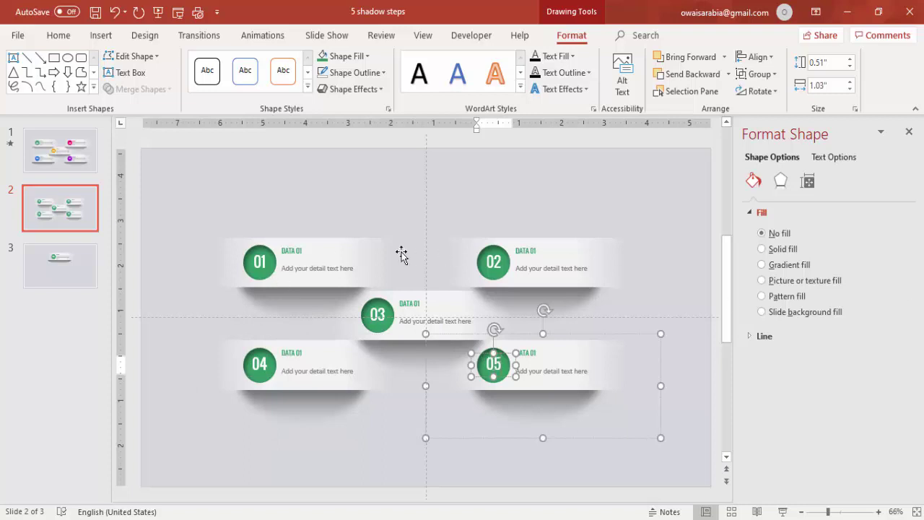
pyautogui.click(497, 254)
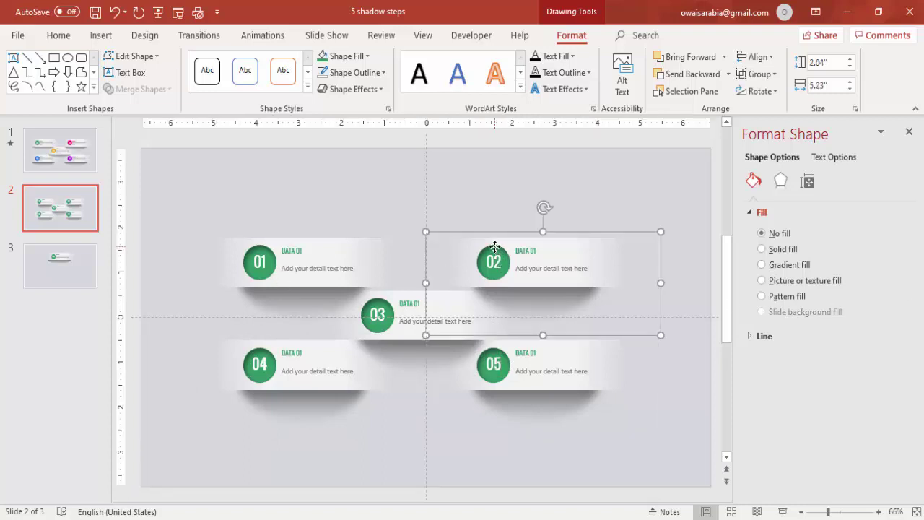
# - Give circle 02 a solid blue fill and circle 03 a solid orange fill
pyautogui.click(494, 247)
pyautogui.click(780, 248)
pyautogui.click(888, 338)
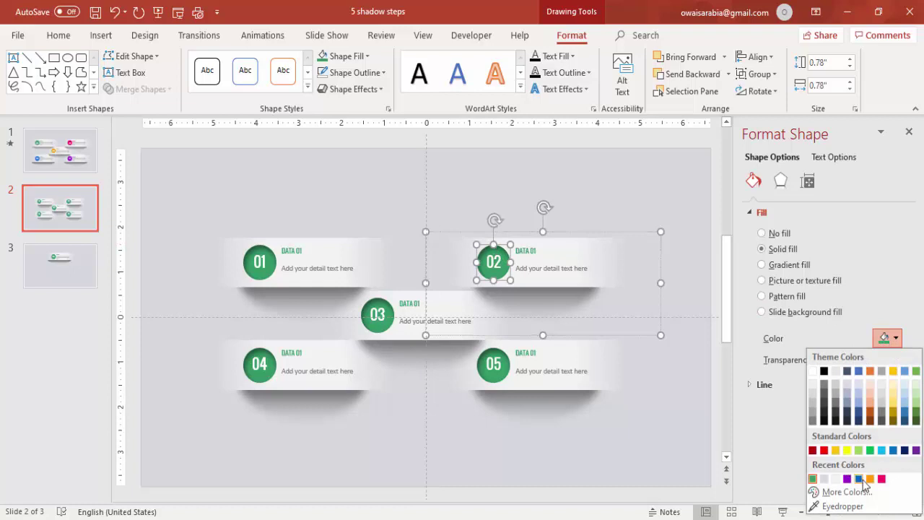
pyautogui.click(862, 479)
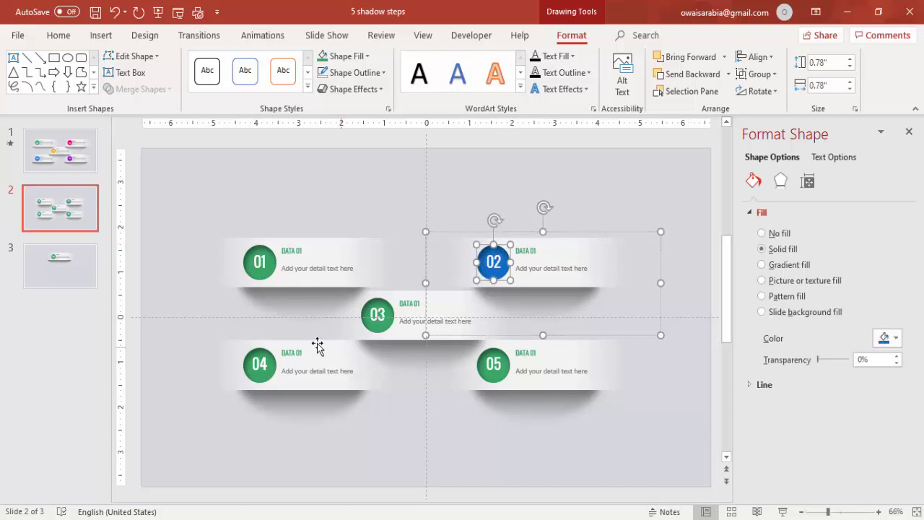
pyautogui.click(396, 323)
pyautogui.click(388, 317)
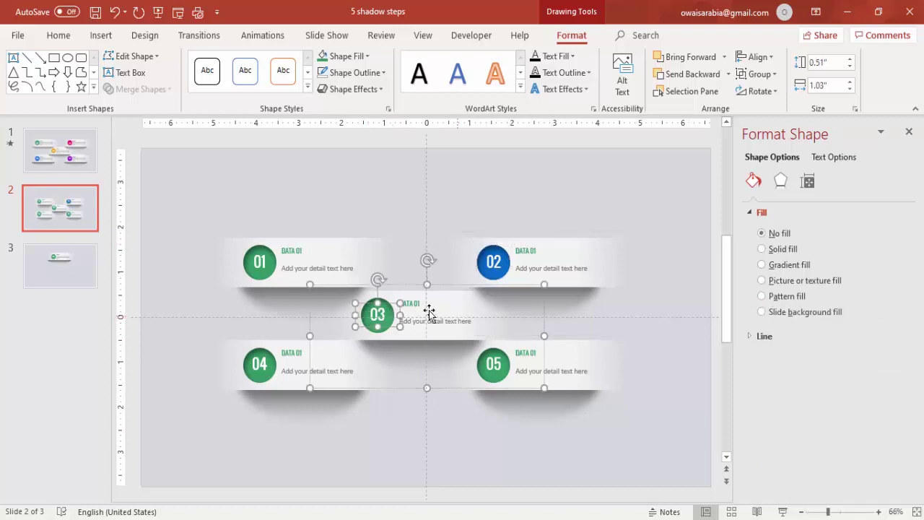
pyautogui.click(377, 314)
pyautogui.click(780, 248)
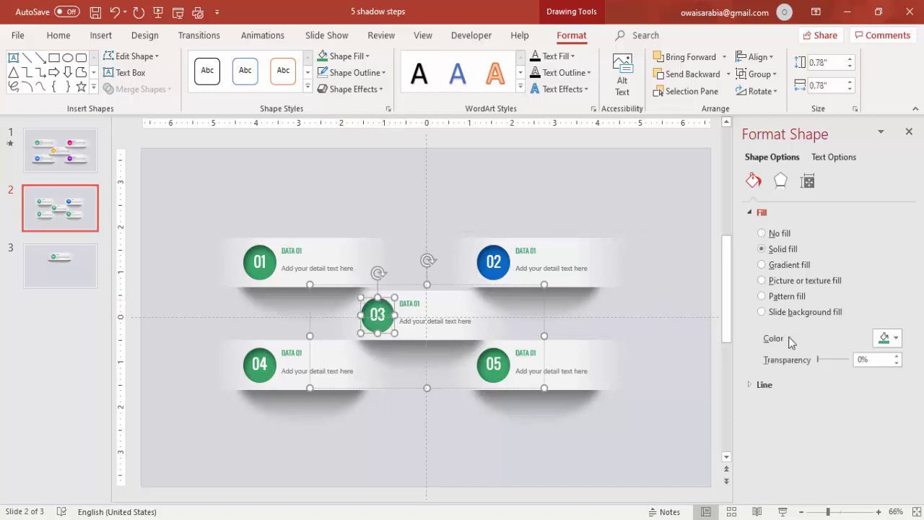
pyautogui.click(895, 339)
pyautogui.click(876, 480)
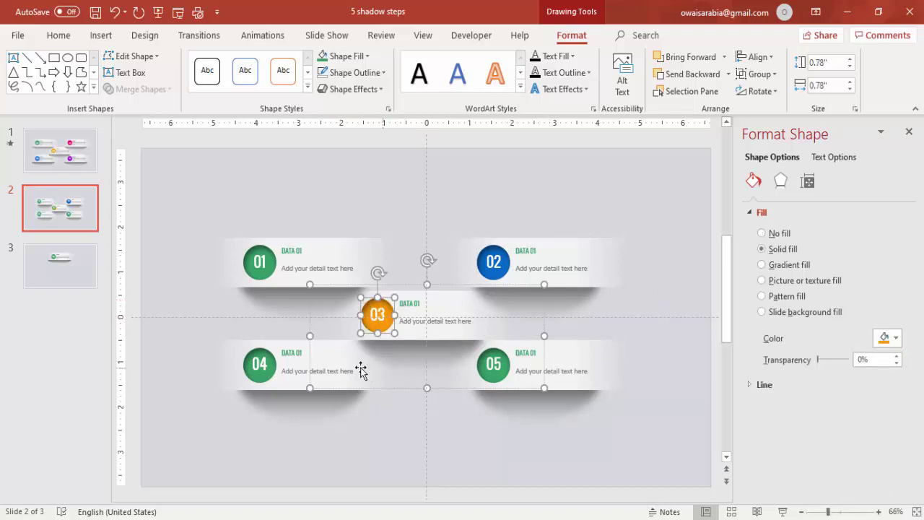
# - Fill circle 04 pink and circle 05 purple from the recent colours
pyautogui.click(267, 383)
pyautogui.click(263, 374)
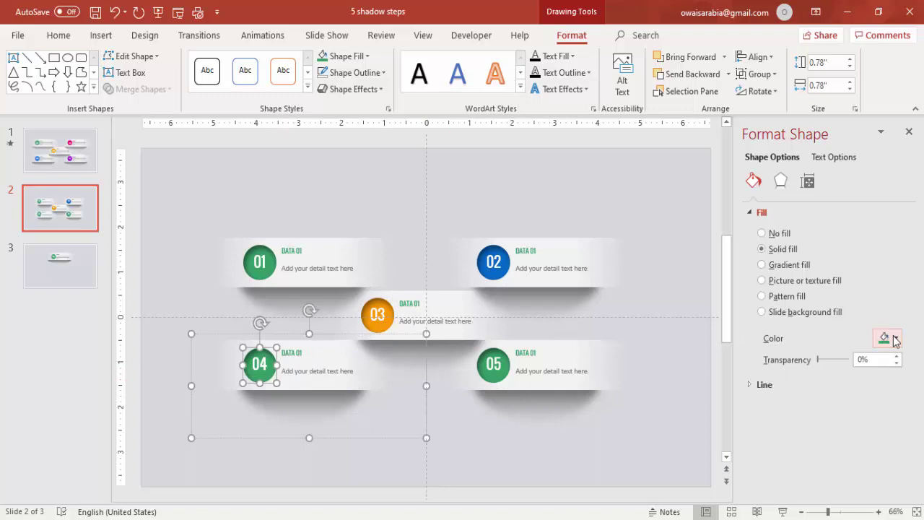
pyautogui.click(895, 339)
pyautogui.click(873, 479)
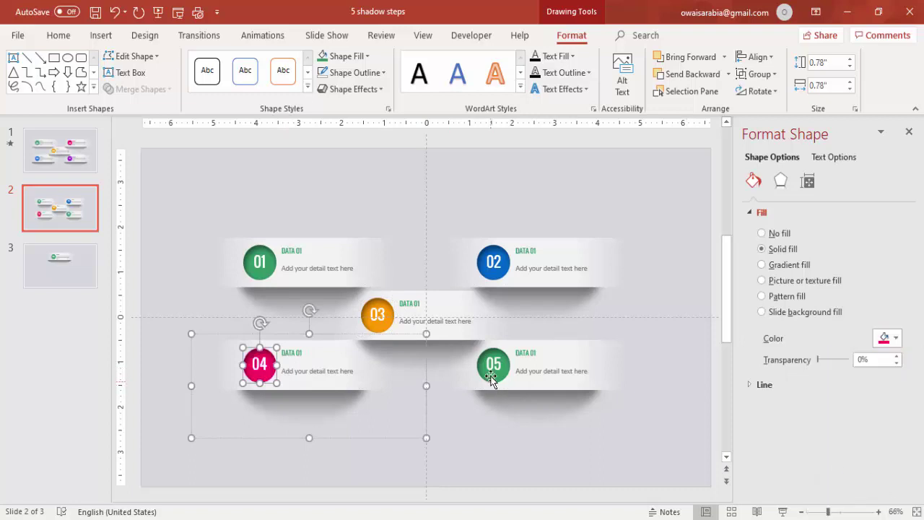
pyautogui.click(506, 375)
pyautogui.click(497, 368)
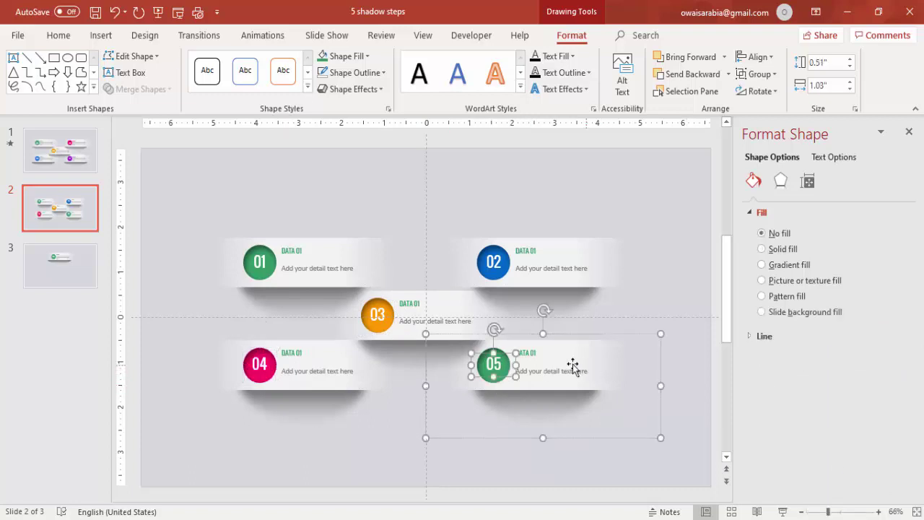
pyautogui.click(498, 376)
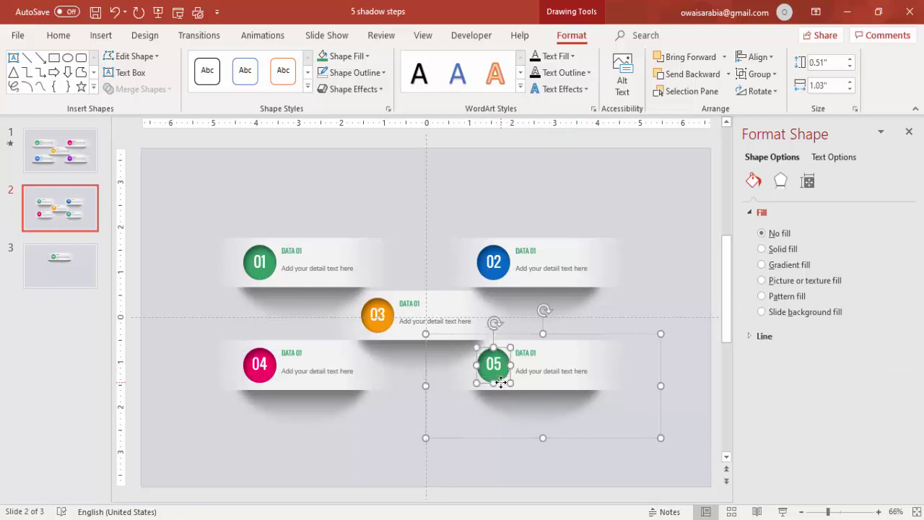
pyautogui.click(889, 338)
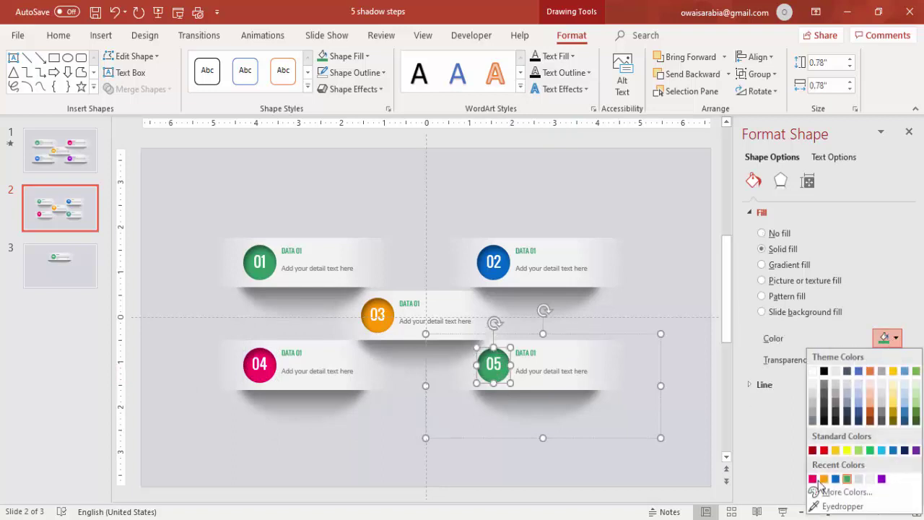
pyautogui.click(882, 478)
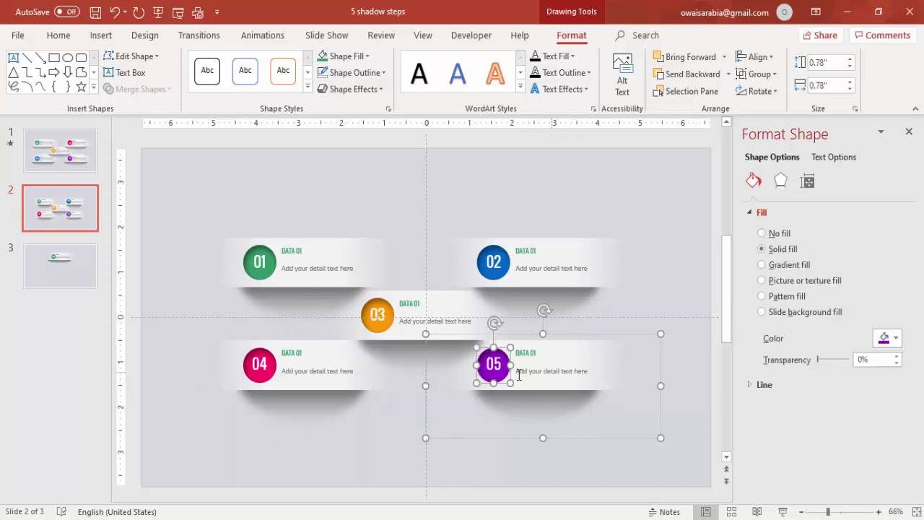
pyautogui.click(291, 245)
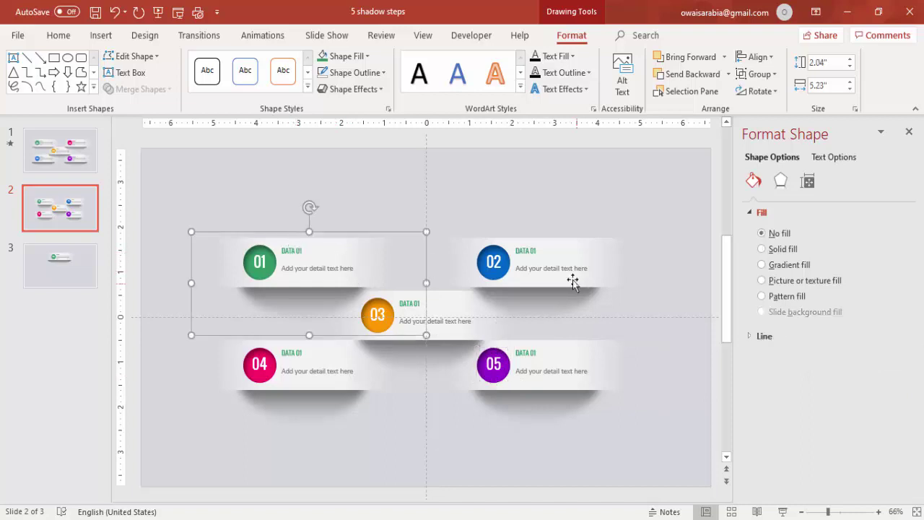
# - Set the font colour of item 02's DATA label to blue and item 03's to orange
pyautogui.click(532, 251)
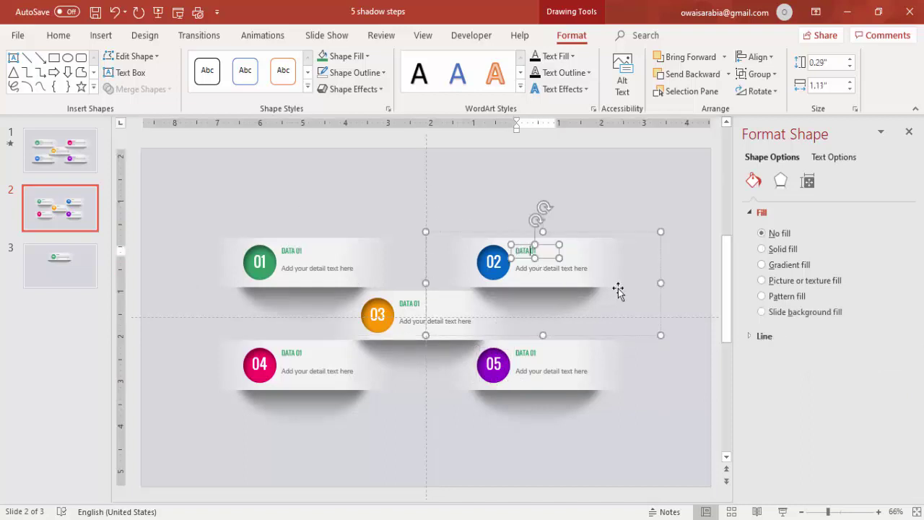
pyautogui.click(543, 244)
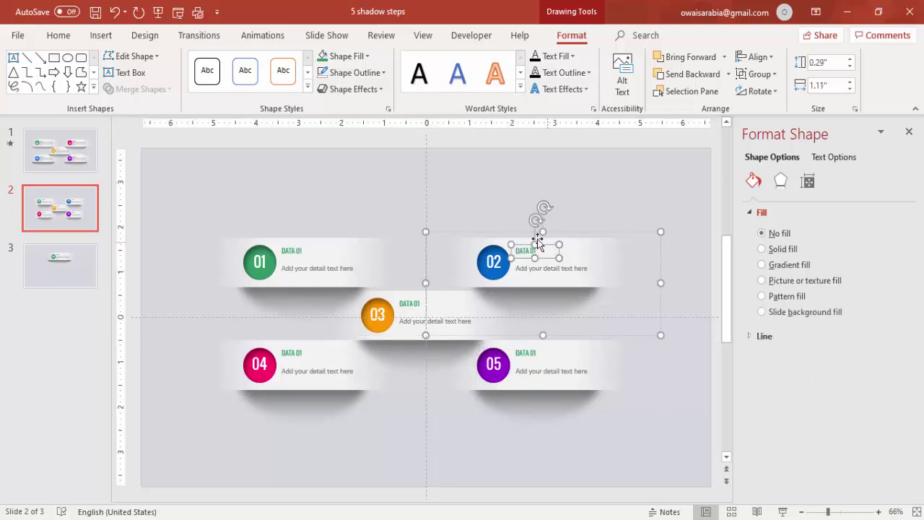
pyautogui.click(60, 35)
pyautogui.click(326, 85)
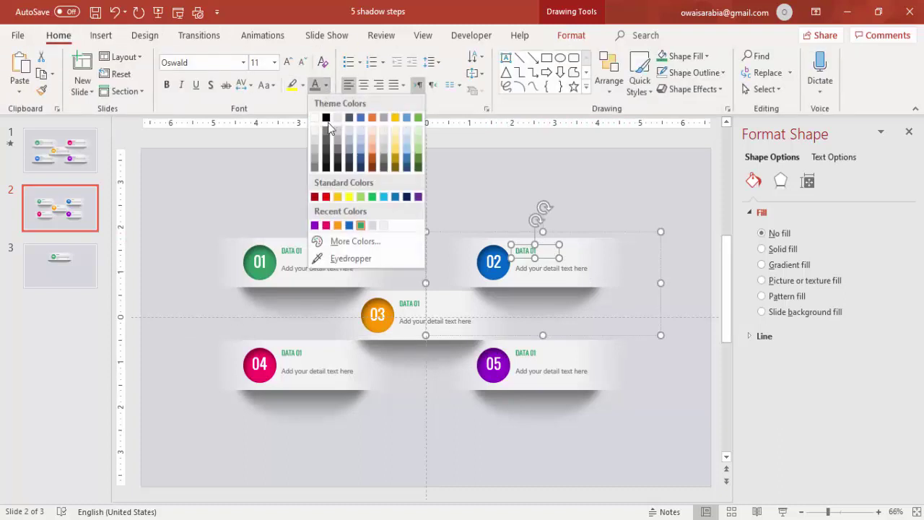
pyautogui.click(349, 225)
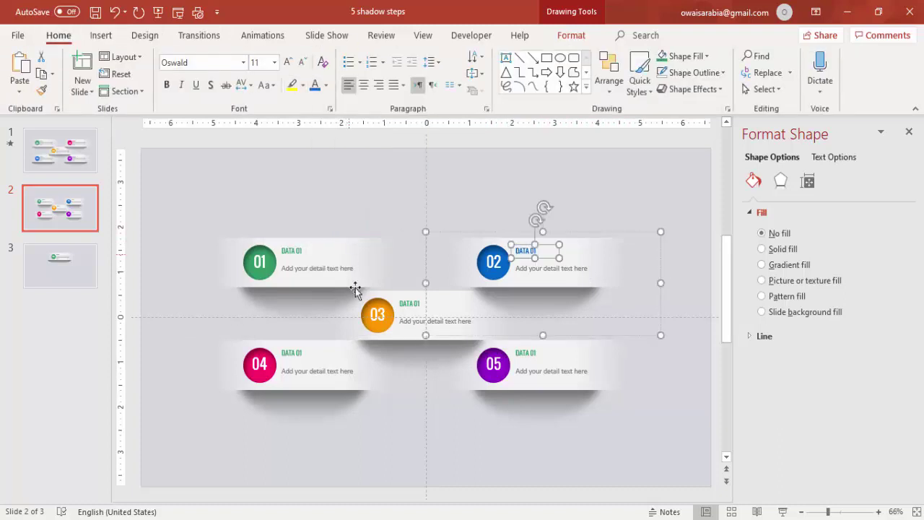
pyautogui.click(410, 303)
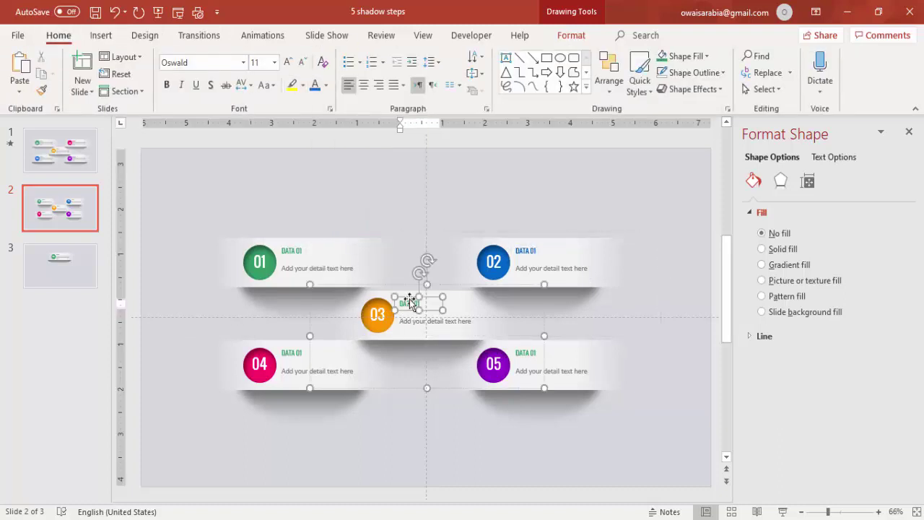
pyautogui.click(326, 85)
pyautogui.click(351, 226)
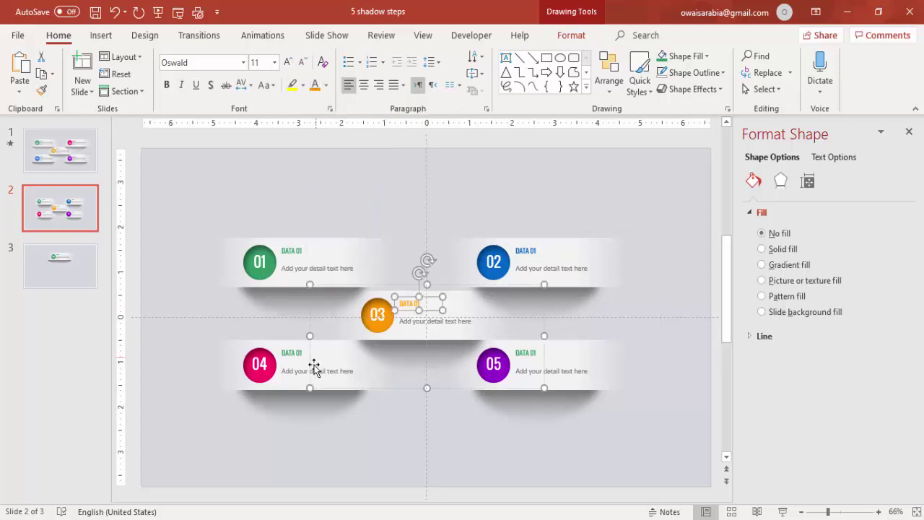
# - Colour item 04's DATA label pink and item 05's DATA label purple
pyautogui.click(288, 352)
pyautogui.click(289, 352)
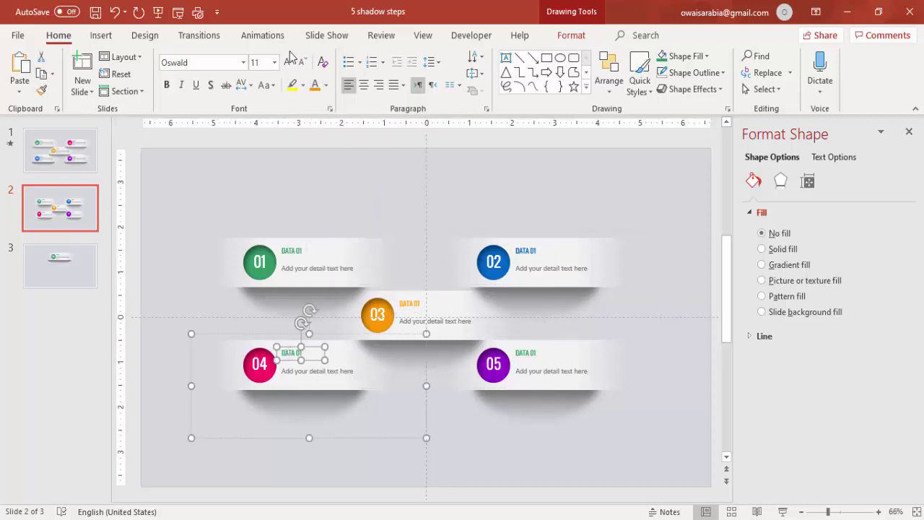
pyautogui.click(326, 85)
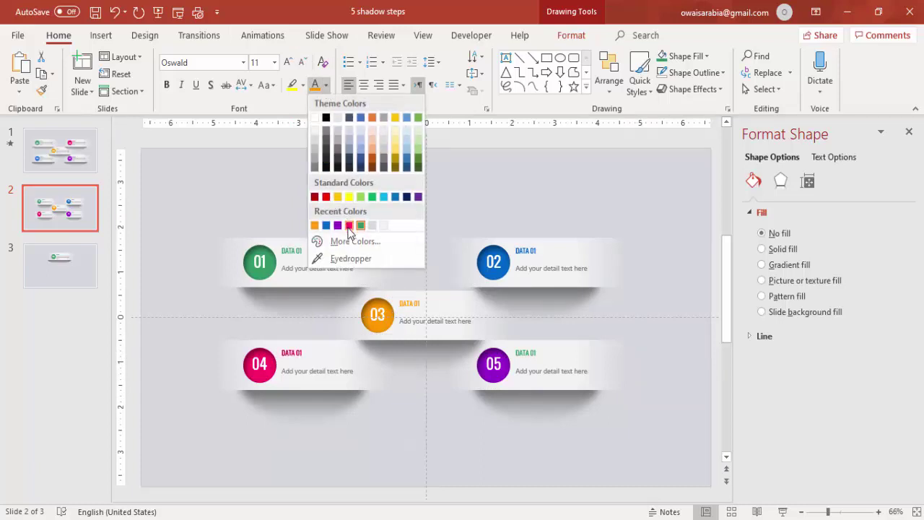
pyautogui.click(349, 225)
pyautogui.click(531, 349)
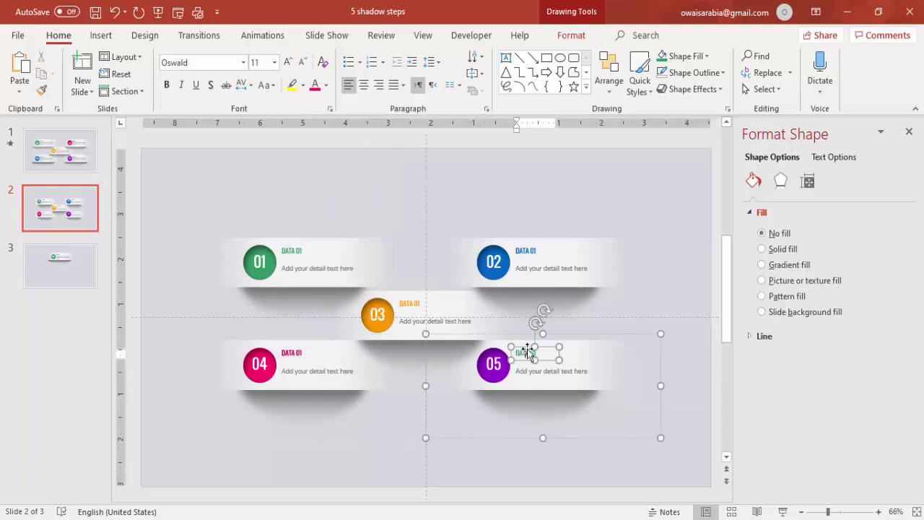
pyautogui.click(325, 85)
pyautogui.click(349, 225)
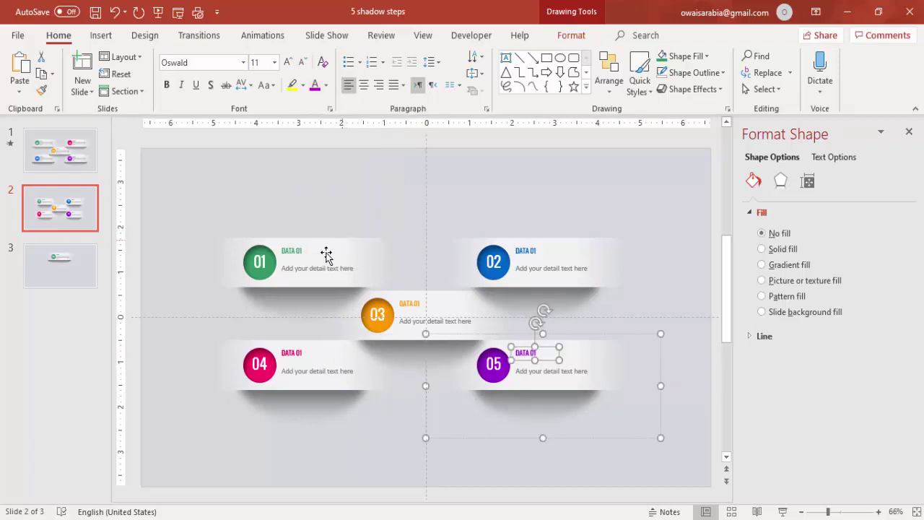
pyautogui.click(549, 250)
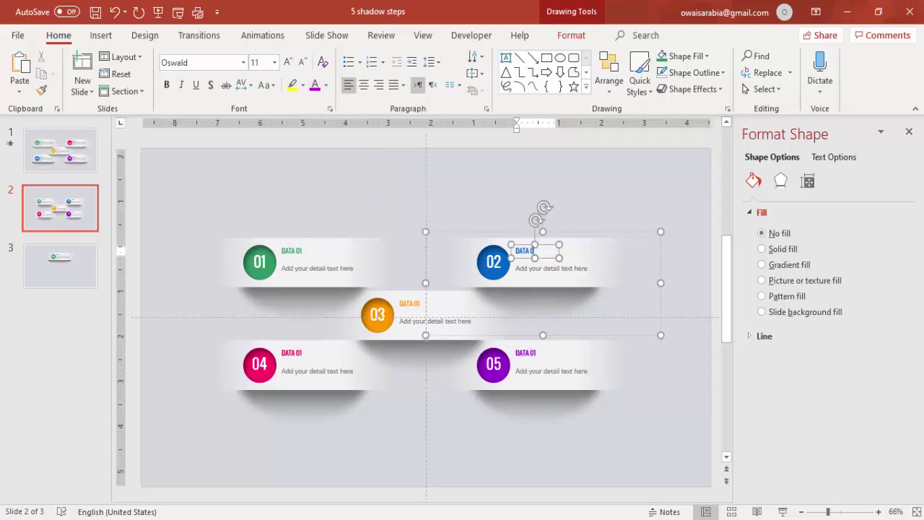
# - Retype the item labels to read DATA 03, DATA 04 and DATA 05
pyautogui.click(421, 306)
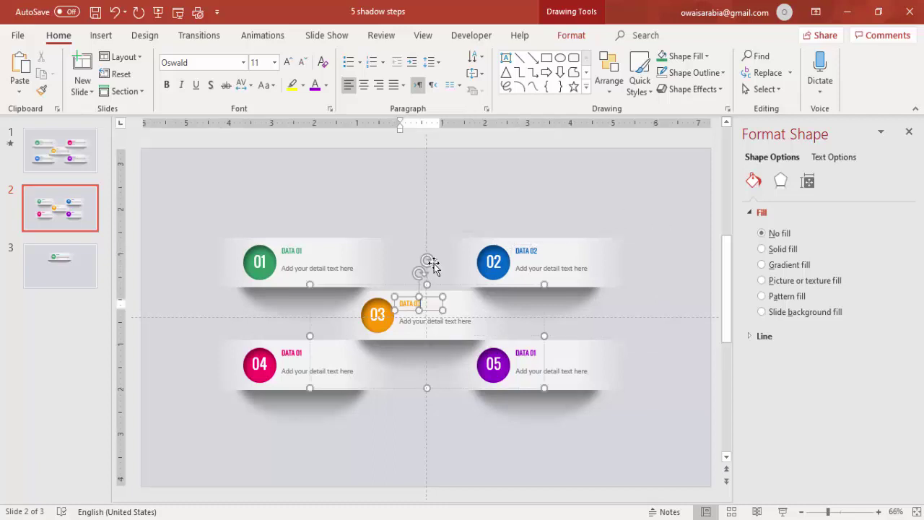
pyautogui.click(310, 350)
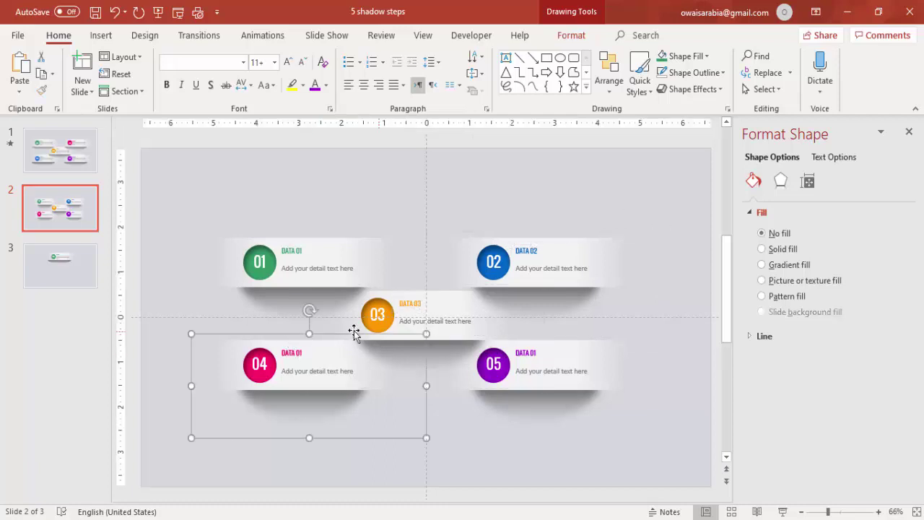
pyautogui.click(304, 351)
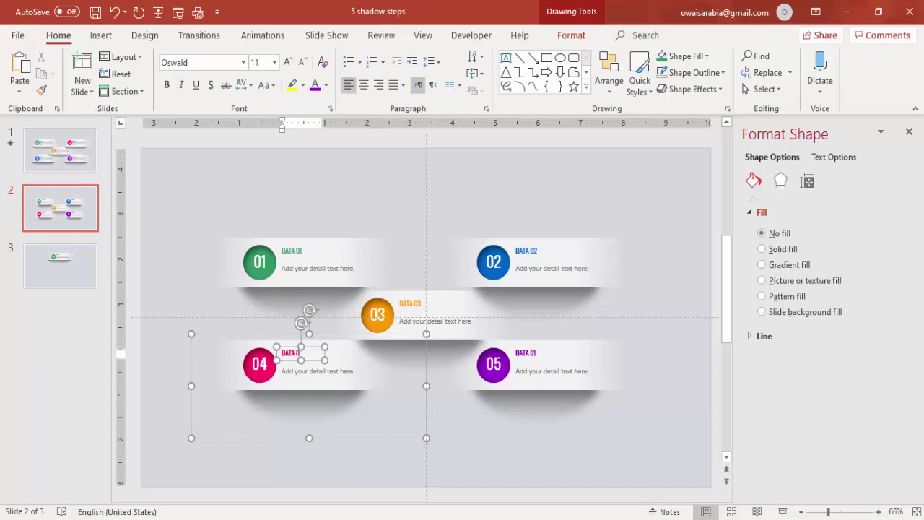
pyautogui.click(535, 354)
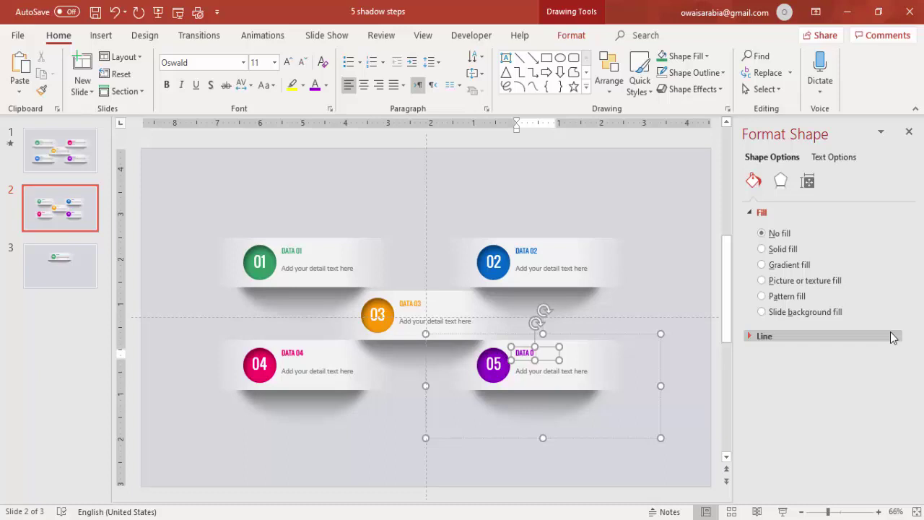
# - Deselect everything, close the Format Background pane and switch to the Animations tab
pyautogui.click(643, 194)
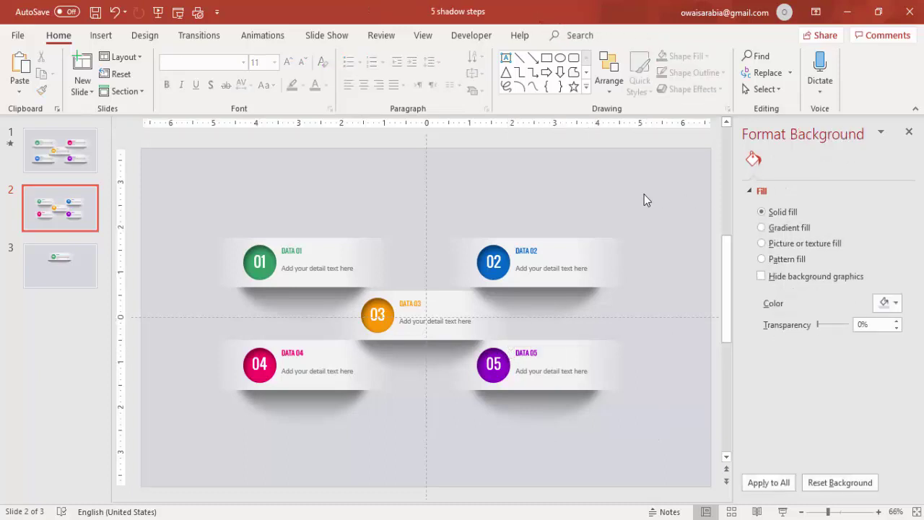
pyautogui.click(908, 131)
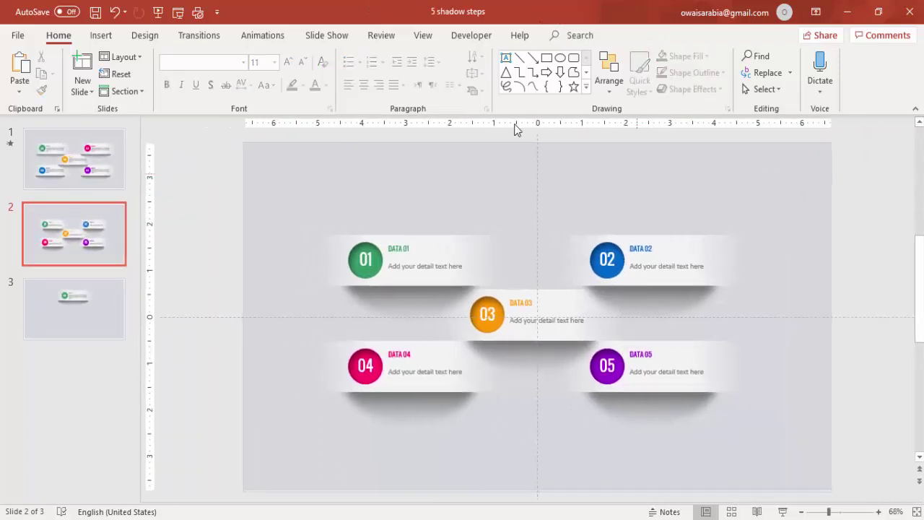
pyautogui.click(263, 38)
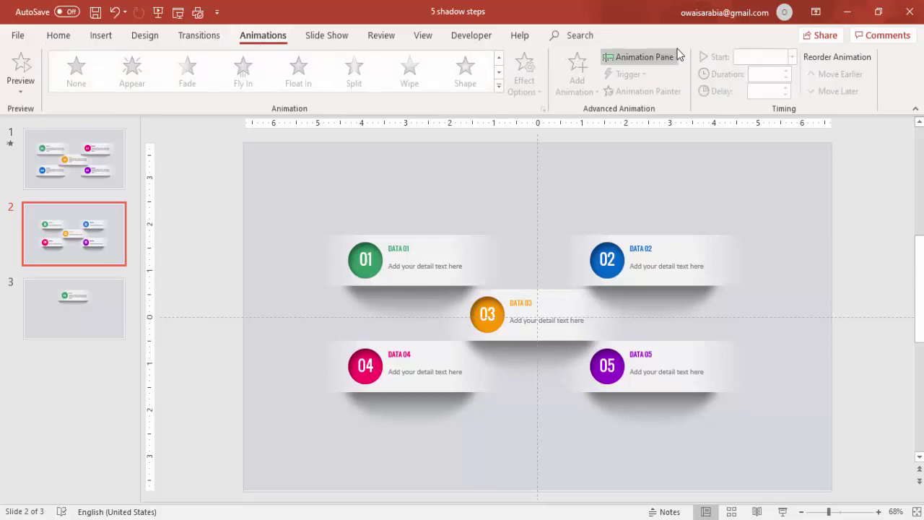
# - Show the Animation Pane and give group 01 a Wipe entrance from the left
pyautogui.click(653, 57)
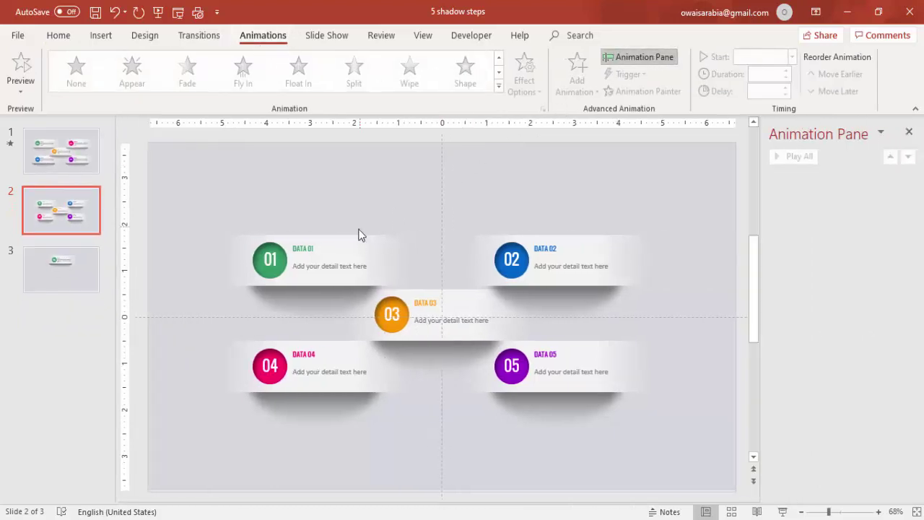
pyautogui.click(351, 250)
pyautogui.click(409, 72)
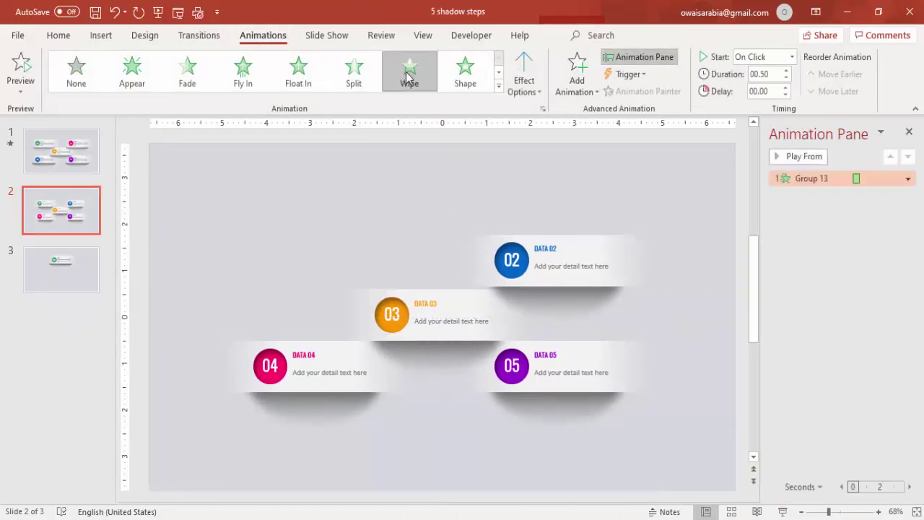
pyautogui.click(534, 96)
pyautogui.click(562, 158)
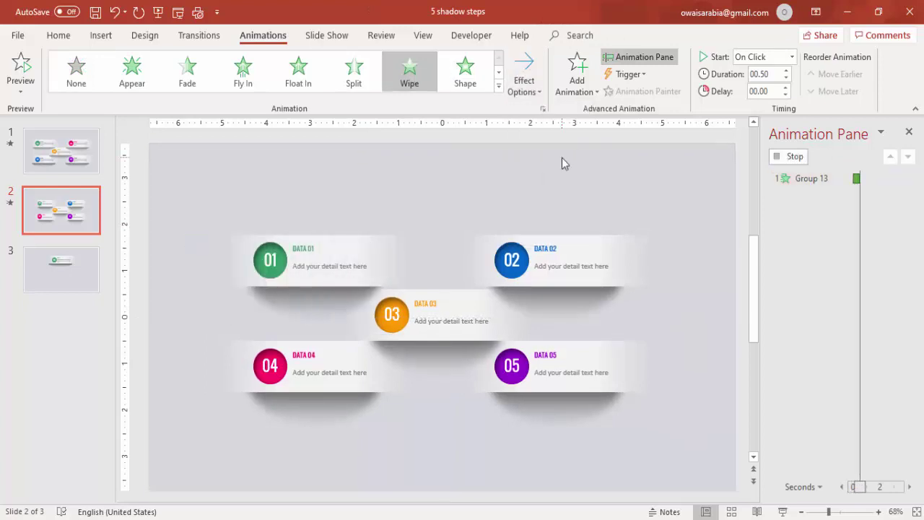
# - Copy group 01's Wipe animation onto groups 02, 03, 04 and 05 with Animation Painter
pyautogui.click(391, 244)
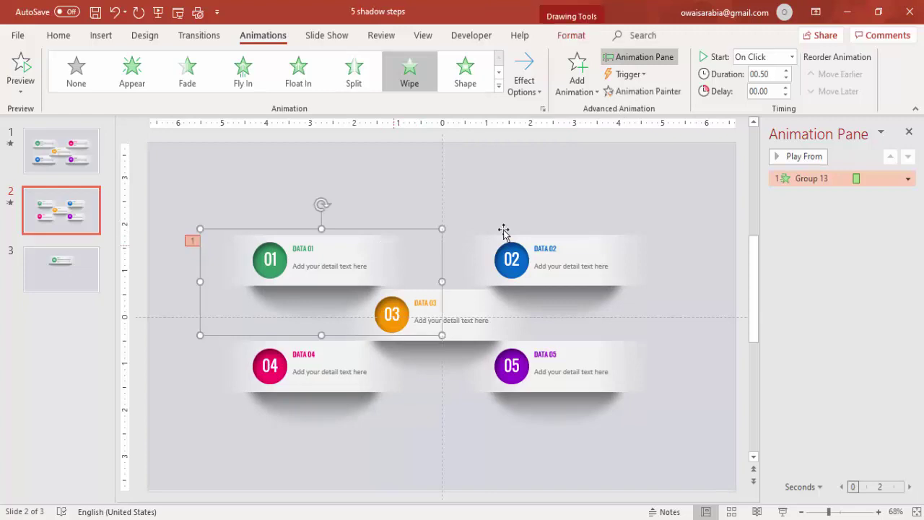
pyautogui.click(647, 92)
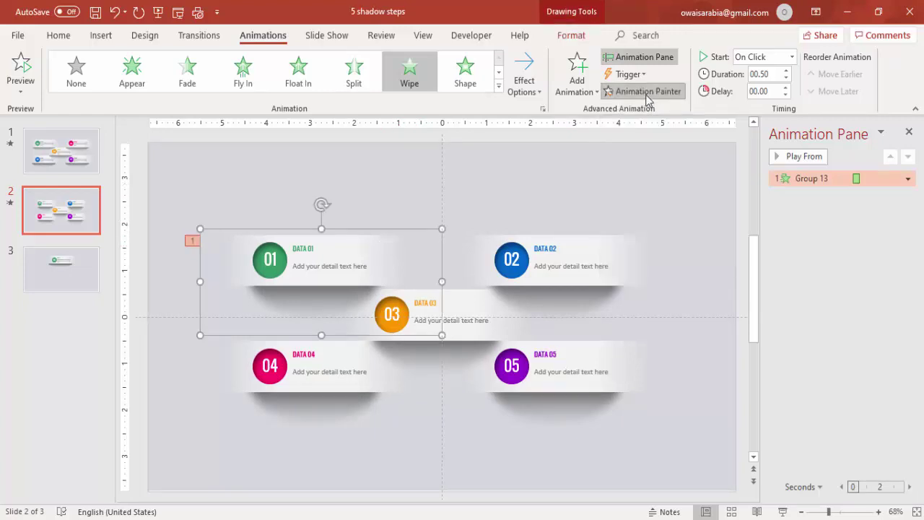
pyautogui.click(596, 250)
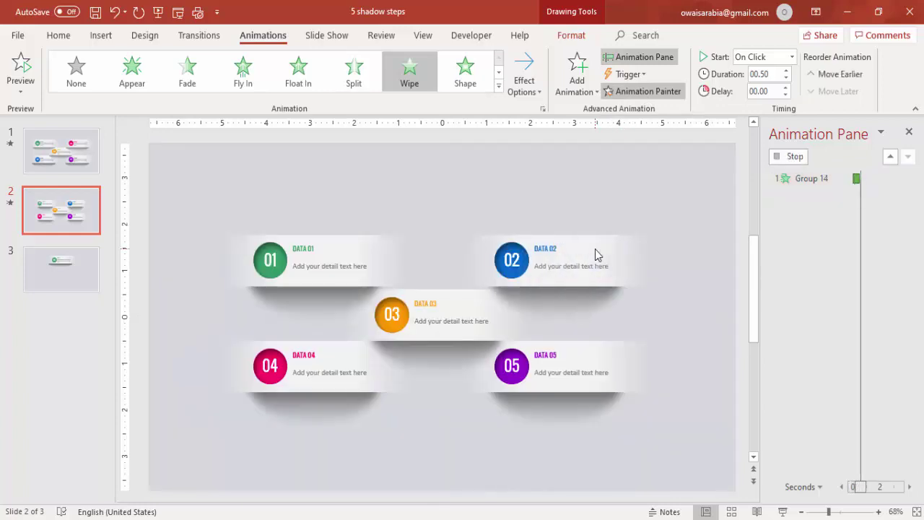
pyautogui.click(424, 301)
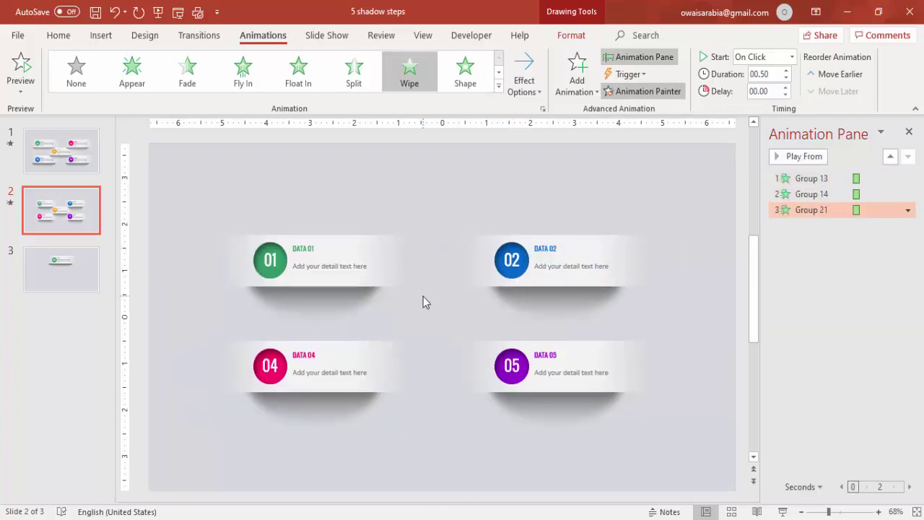
pyautogui.click(302, 354)
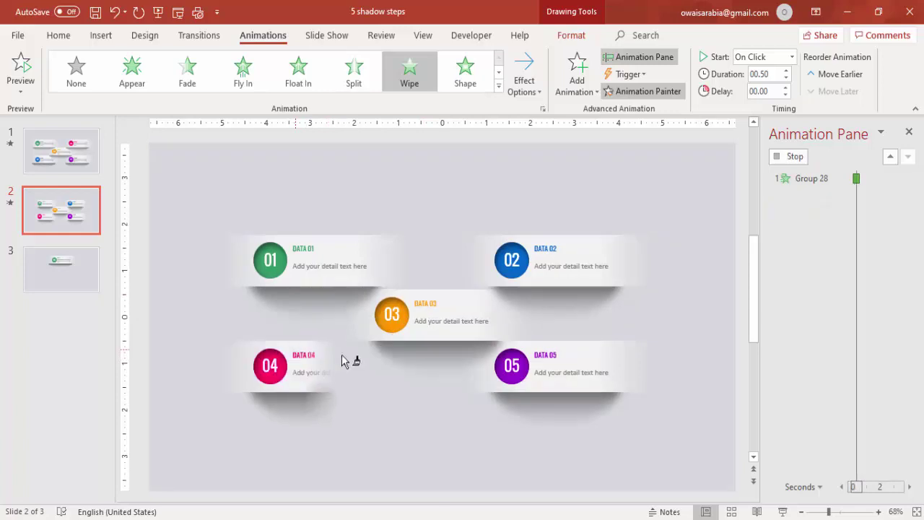
pyautogui.click(602, 351)
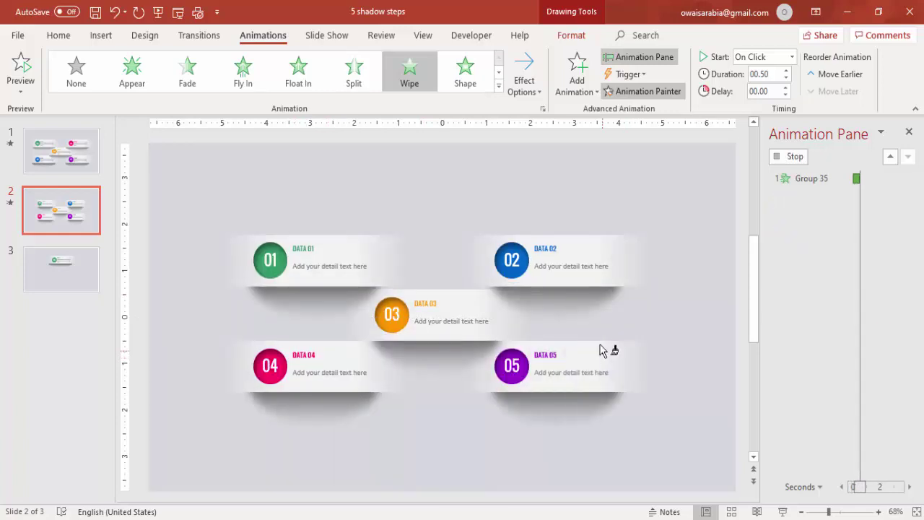
pyautogui.click(557, 229)
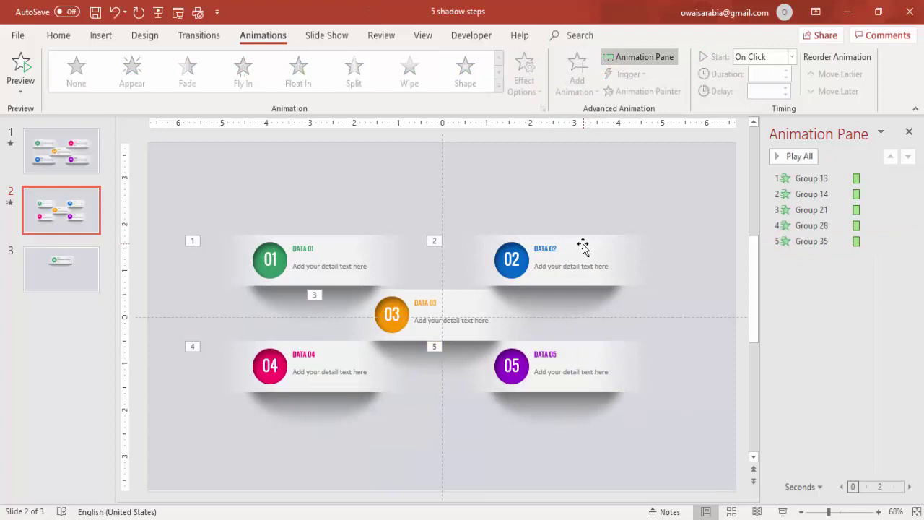
pyautogui.click(583, 247)
# - Set item 02's Wipe to From Right and item 03's to From Top
pyautogui.click(536, 86)
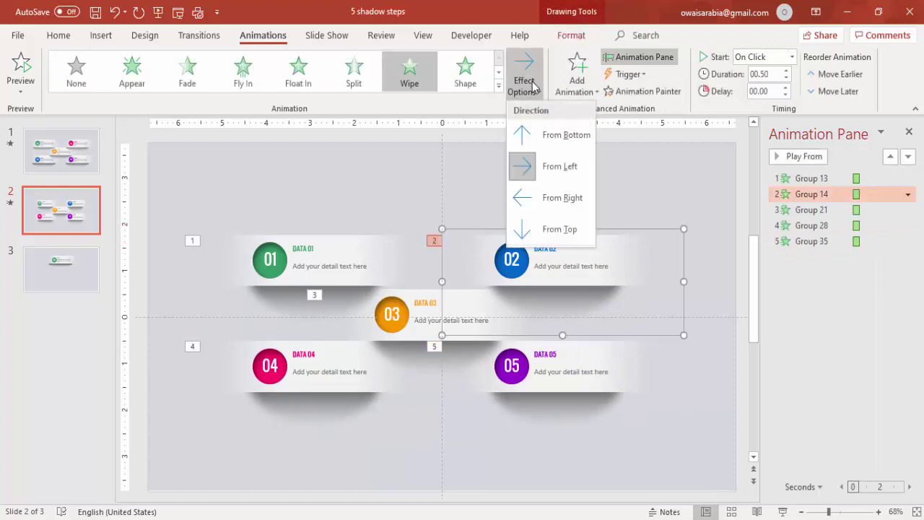
pyautogui.click(567, 197)
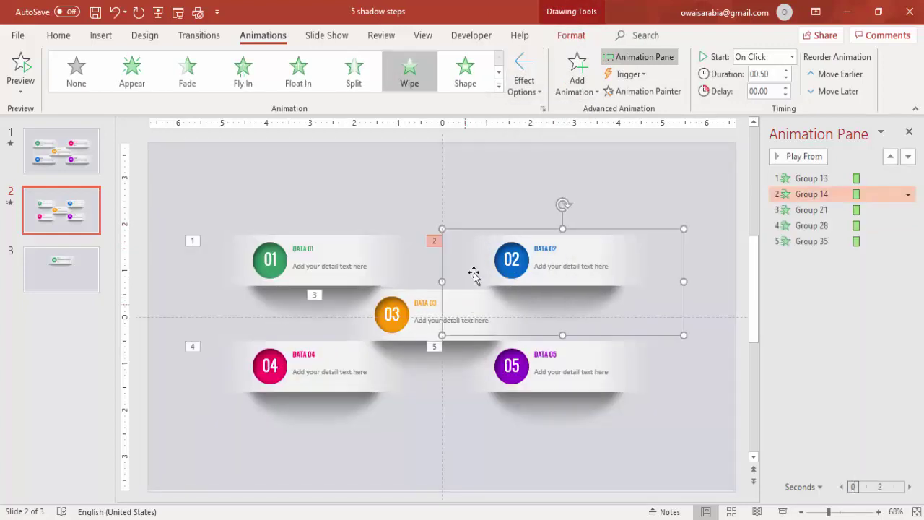
pyautogui.click(421, 307)
pyautogui.click(412, 285)
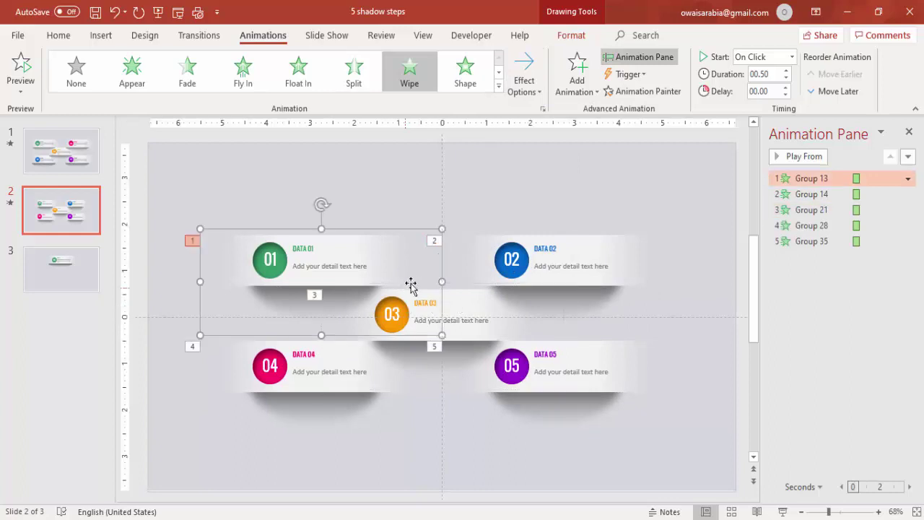
pyautogui.click(451, 298)
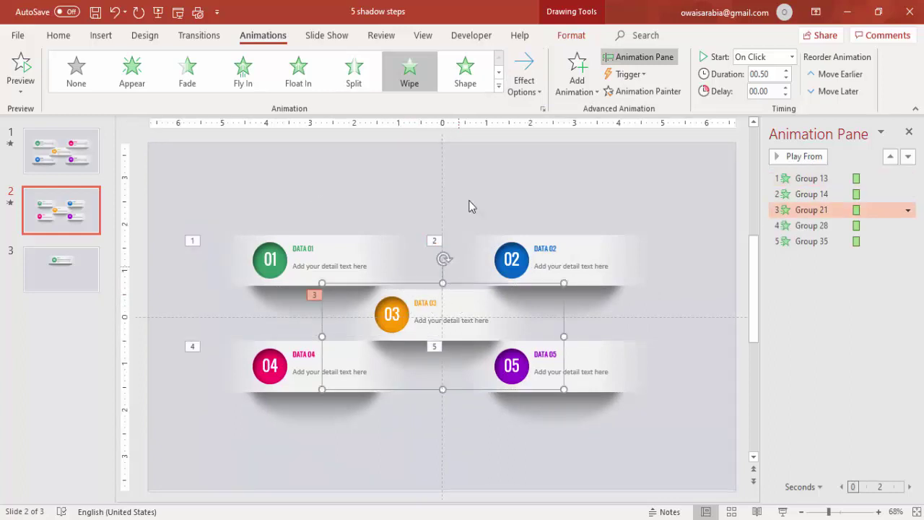
pyautogui.click(517, 90)
pyautogui.click(557, 229)
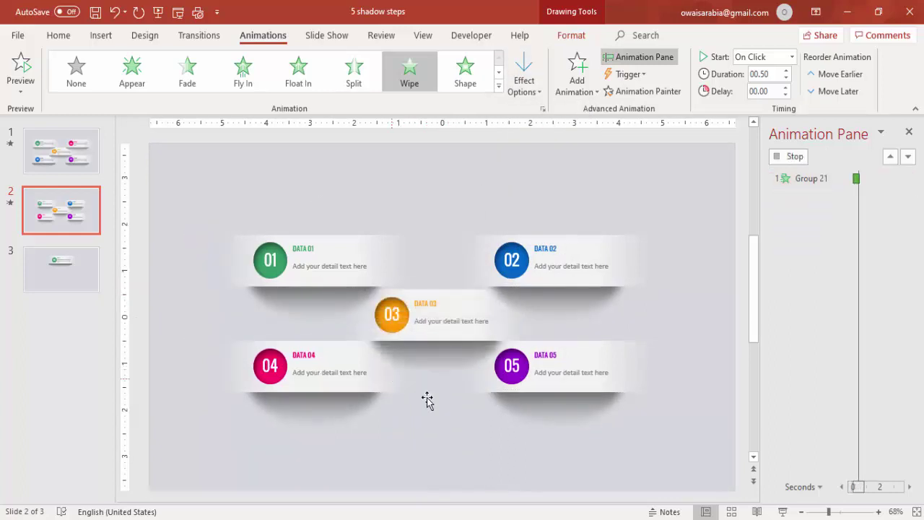
# - Set item 05's Wipe to From Right and start the slide show from this slide
pyautogui.click(610, 347)
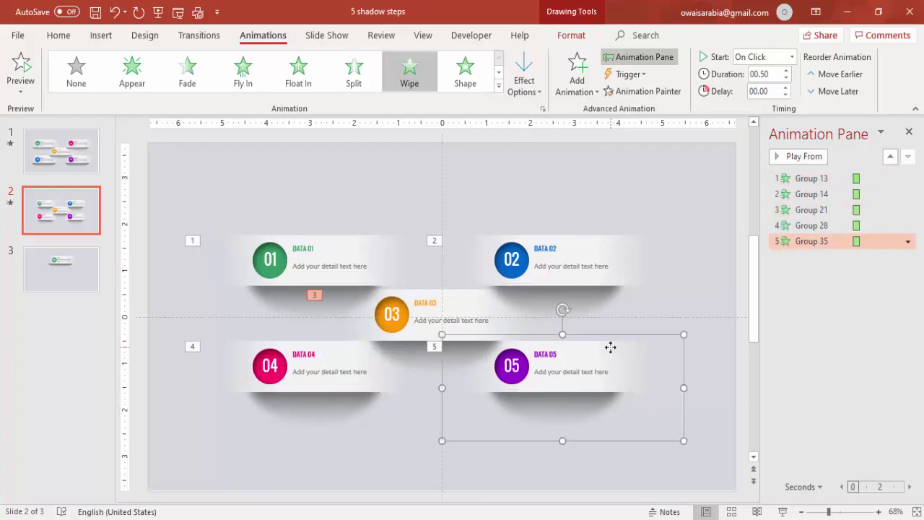
pyautogui.click(577, 80)
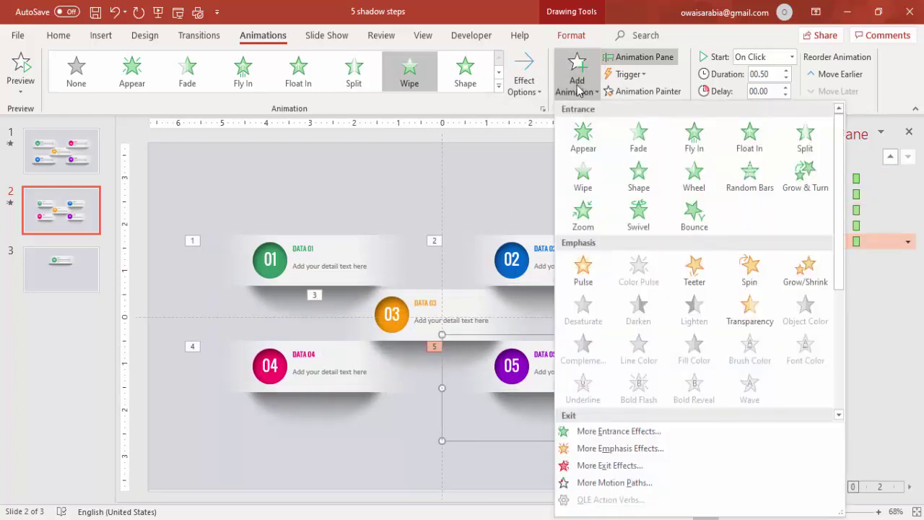
pyautogui.click(515, 94)
pyautogui.click(554, 200)
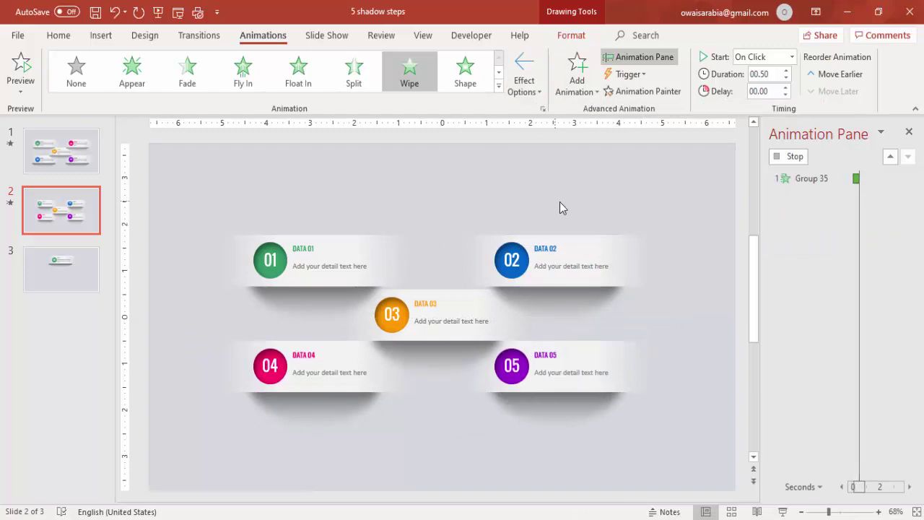
pyautogui.click(582, 195)
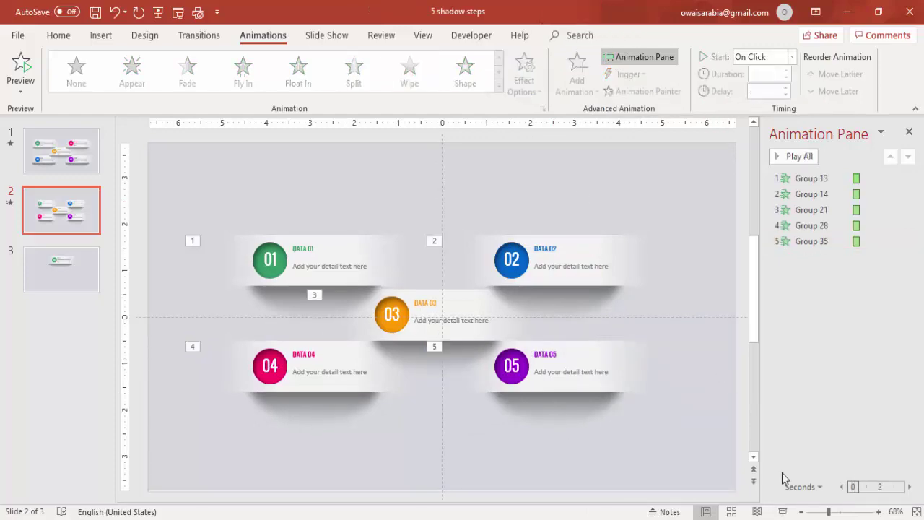
pyautogui.click(782, 511)
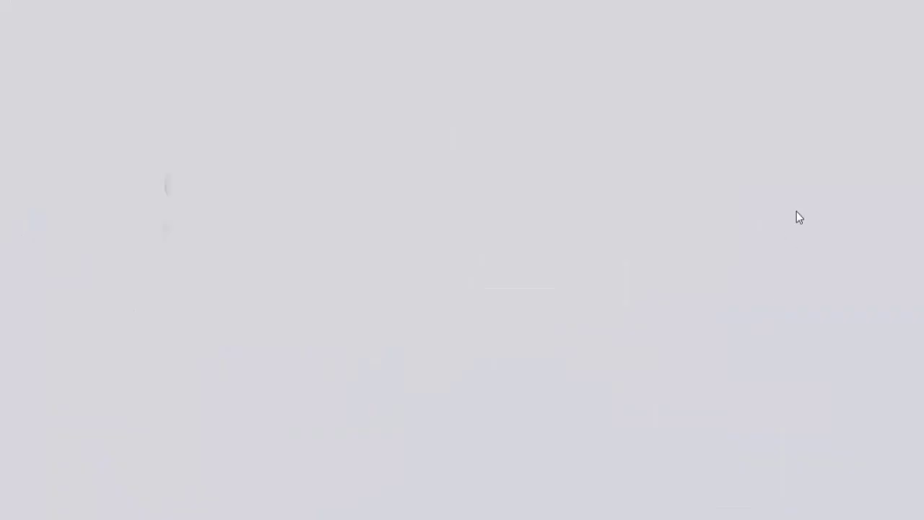